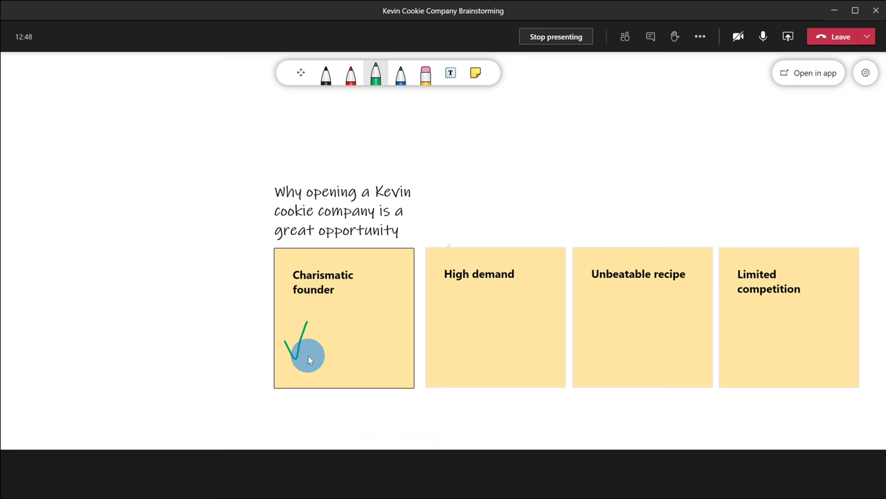
pyautogui.moveTo(311, 344)
pyautogui.mouseDown()
pyautogui.moveTo(328, 340)
pyautogui.moveTo(333, 325)
pyautogui.moveTo(359, 339)
pyautogui.moveTo(362, 321)
pyautogui.moveTo(368, 356)
pyautogui.moveTo(390, 308)
pyautogui.mouseUp()
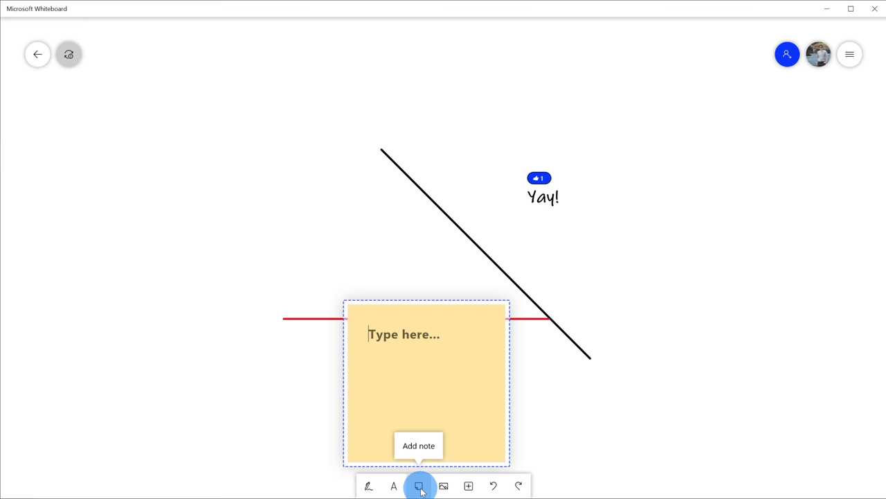
pyautogui.write('sampo')
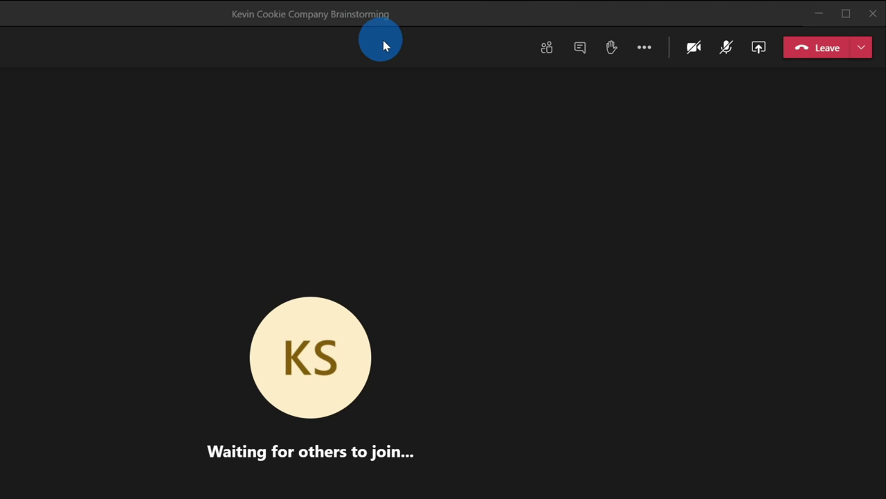
# - Share a Microsoft Whiteboard with the participants of the Kevin Cookie Company Brainstorming meeting
pyautogui.click(759, 47)
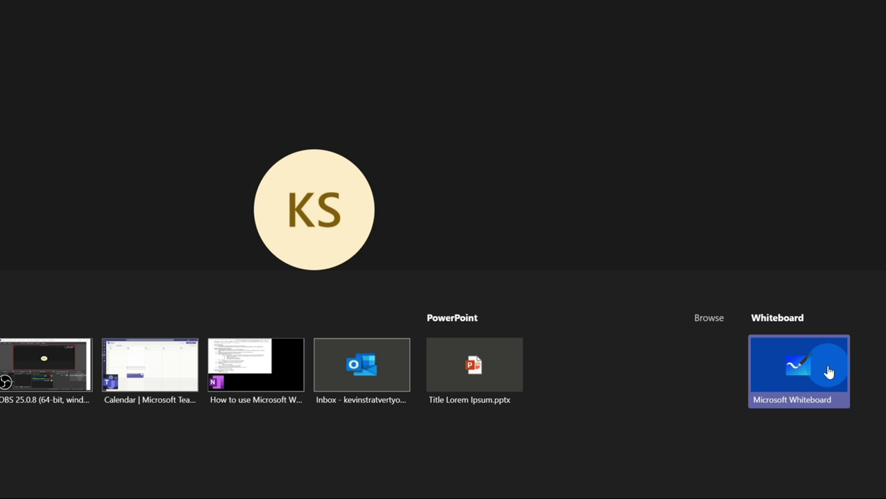
pyautogui.click(829, 371)
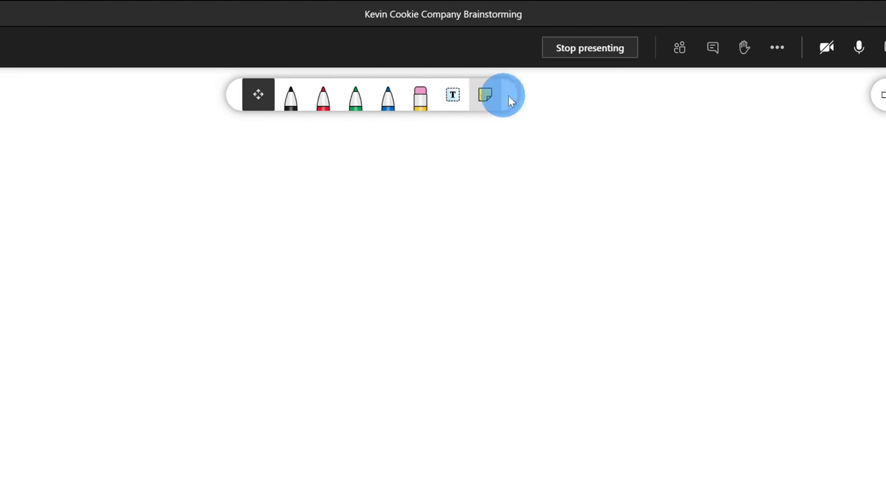
# - Add a text box reading "Why opening a Kevin cookie company is a great opportunity" to the whiteboard
pyautogui.click(454, 97)
pyautogui.click(170, 265)
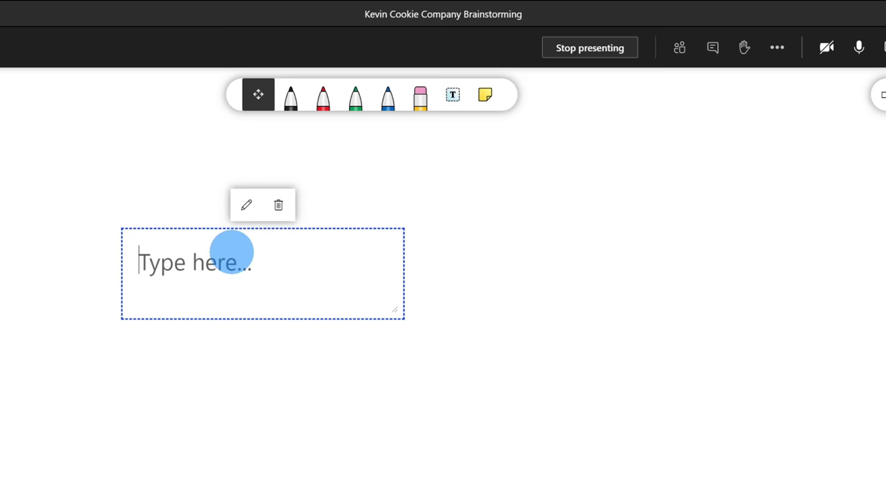
pyautogui.write('Why opening a Kevin cookie company is a great opportunity')
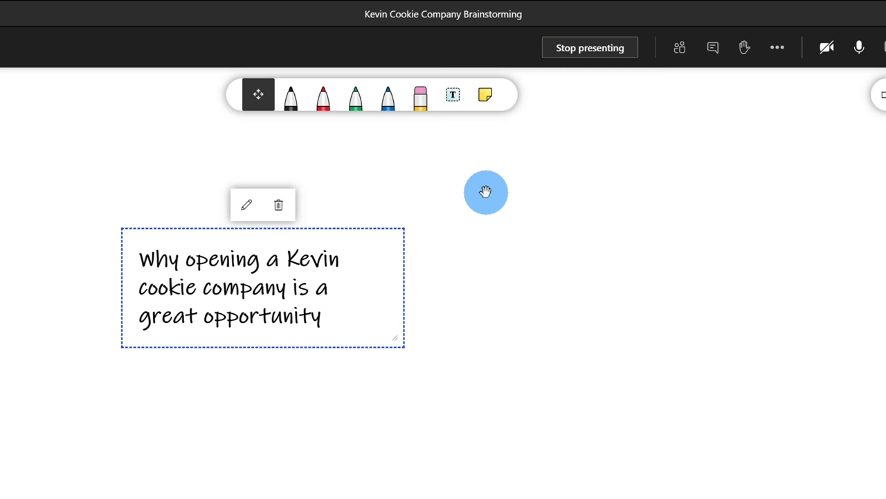
pyautogui.moveTo(486, 192); pyautogui.dragTo(545, 215)
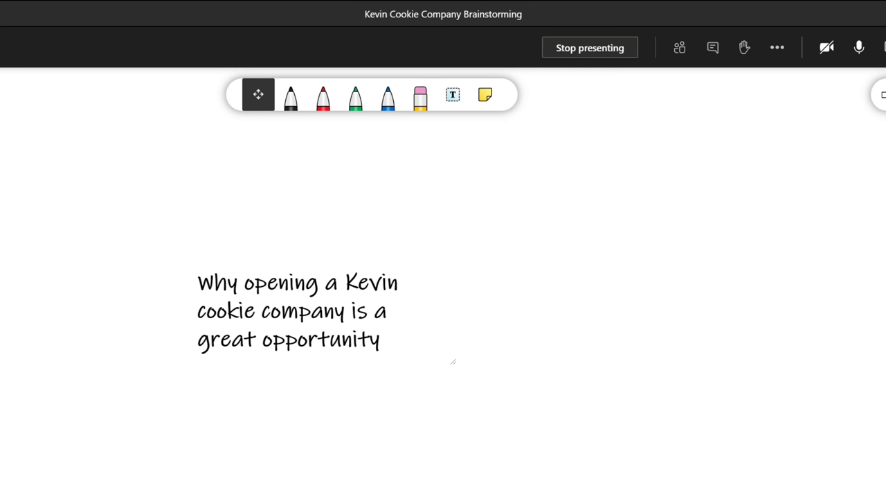
# - Add a sticky note reading "Charismatic founder" and place it directly below the heading text
pyautogui.click(487, 98)
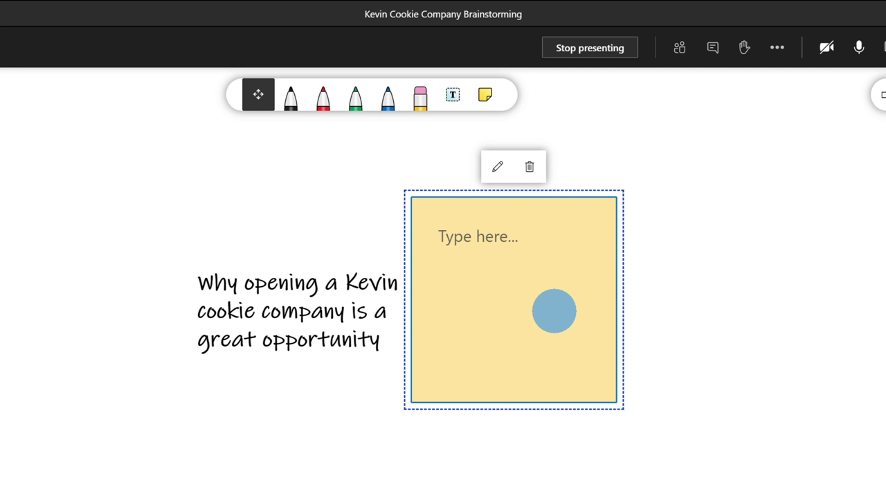
pyautogui.write('Charismatic founder')
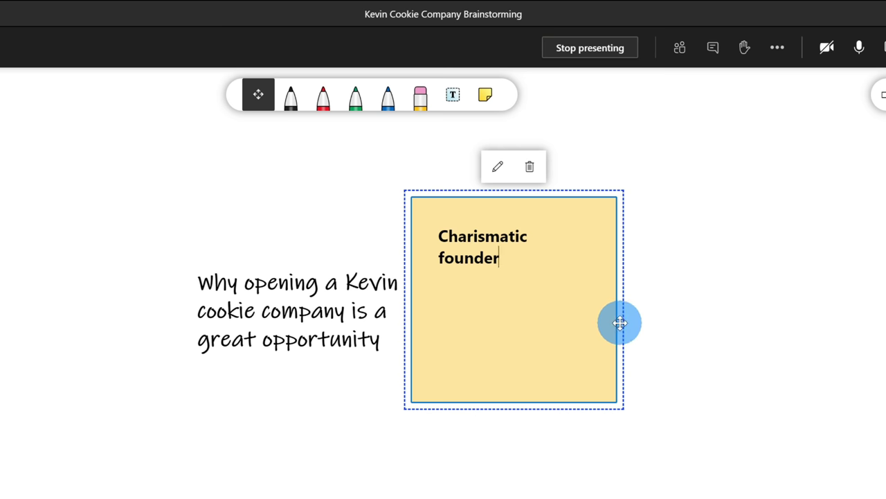
pyautogui.click(621, 287)
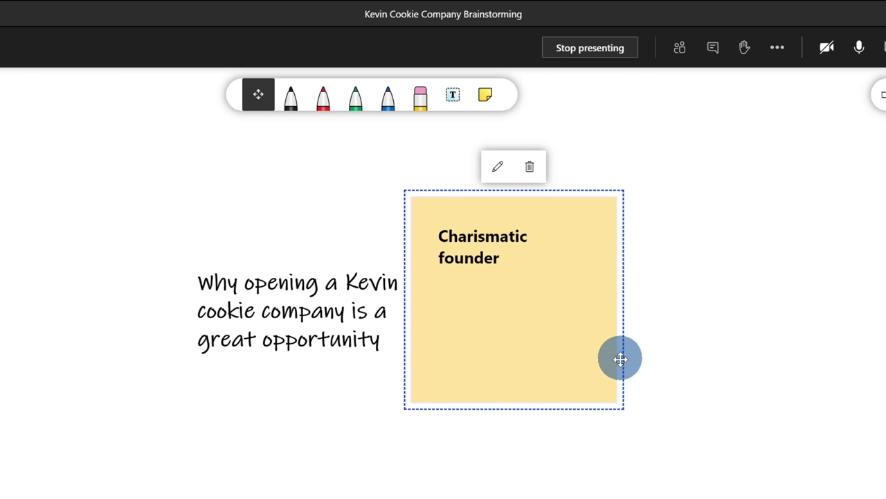
pyautogui.moveTo(619, 328); pyautogui.dragTo(406, 485)
pyautogui.scroll(-2, 407, 372)
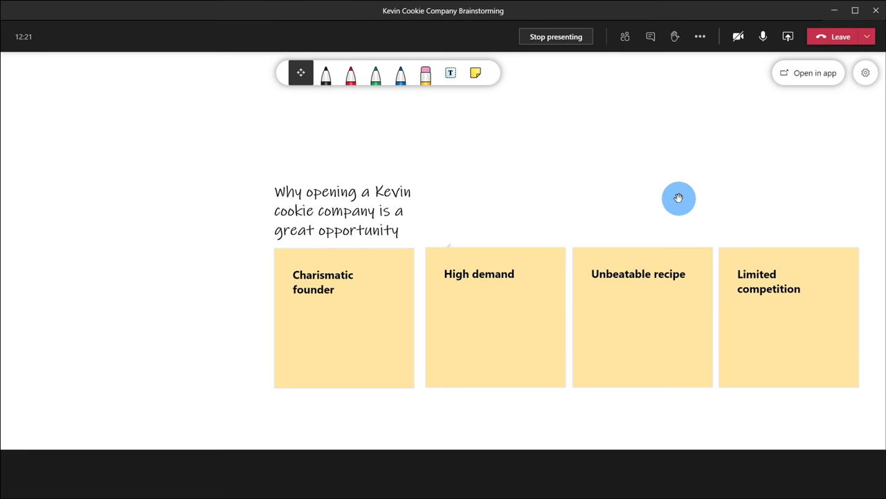
# - Draw four green check marks on the "Charismatic founder" note and one on the "Unbeatable recipe" note with the Green Pen
pyautogui.click(340, 291)
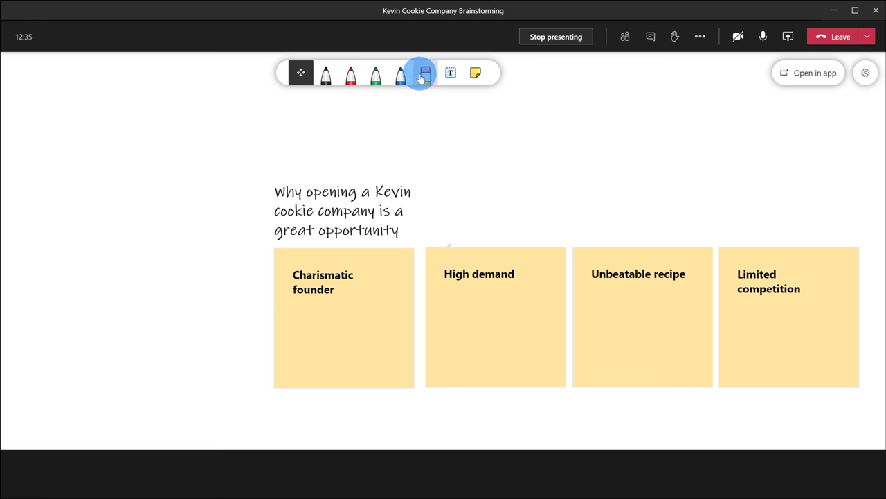
pyautogui.click(376, 77)
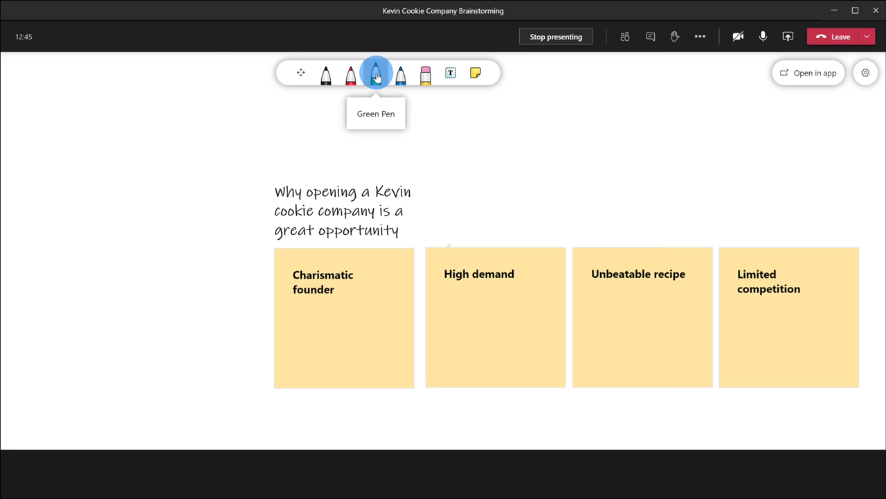
pyautogui.moveTo(285, 341)
pyautogui.mouseDown()
pyautogui.moveTo(306, 327)
pyautogui.moveTo(362, 331)
pyautogui.moveTo(372, 358)
pyautogui.moveTo(390, 308)
pyautogui.mouseUp()
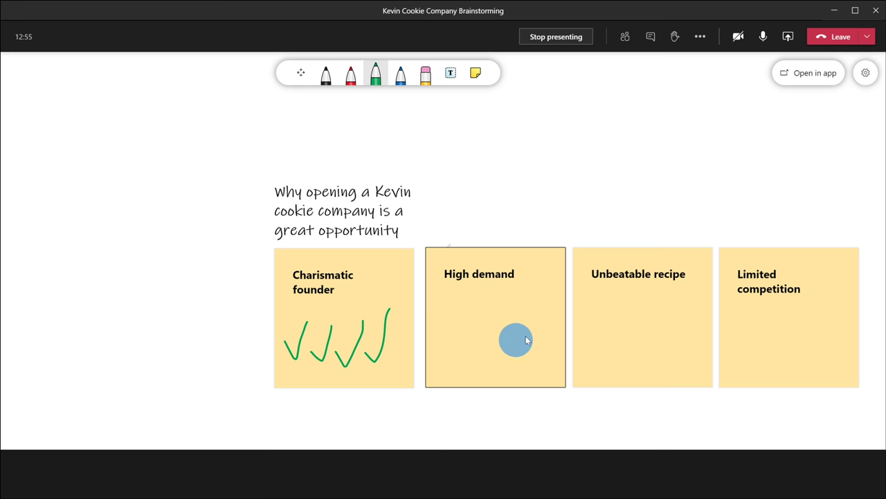
pyautogui.moveTo(593, 349); pyautogui.dragTo(619, 321)
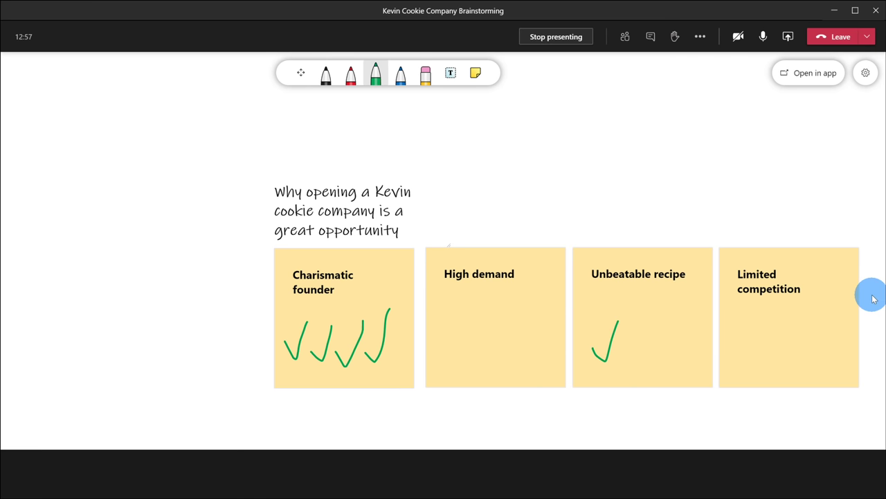
# - Circle the "High demand" title in blue with the pen, and remove that circle with the Eraser
pyautogui.click(400, 75)
pyautogui.moveTo(447, 253)
pyautogui.mouseDown()
pyautogui.moveTo(487, 293)
pyautogui.moveTo(566, 263)
pyautogui.moveTo(474, 257)
pyautogui.mouseUp()
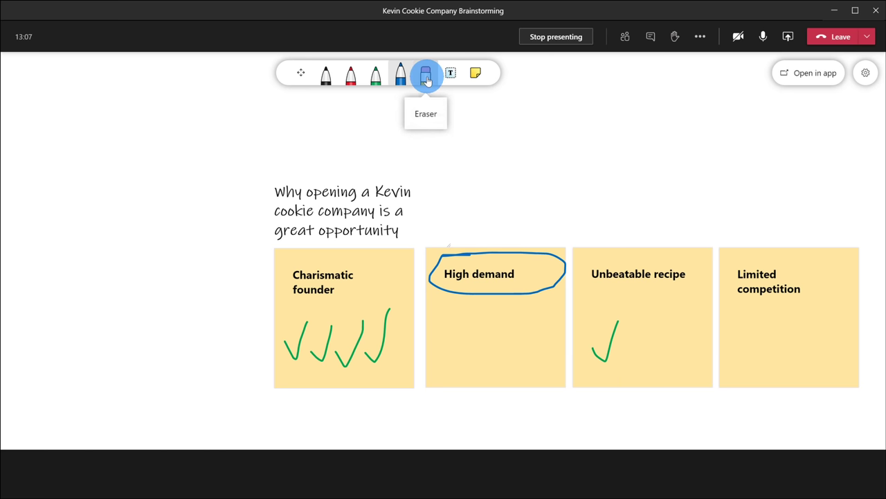
pyautogui.click(426, 76)
pyautogui.moveTo(525, 224); pyautogui.dragTo(528, 257)
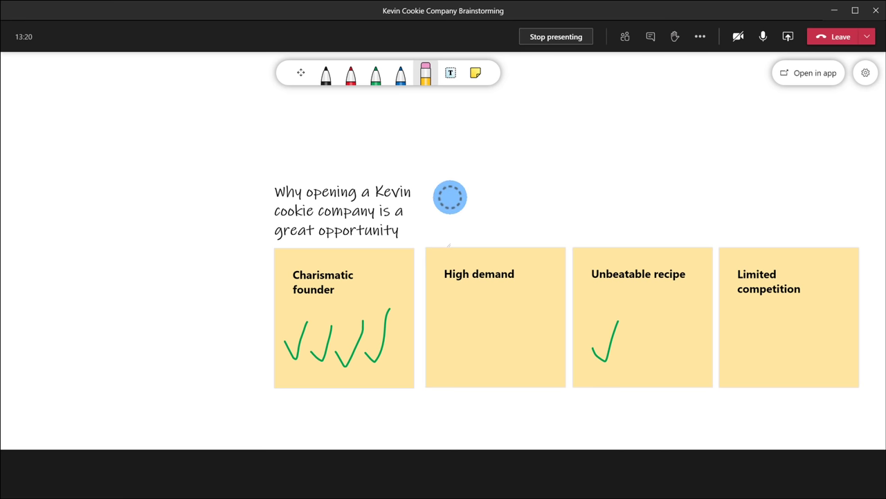
# - Pan and zoom around the whiteboard to examine the extent of the canvas and the notes up close
pyautogui.click(300, 76)
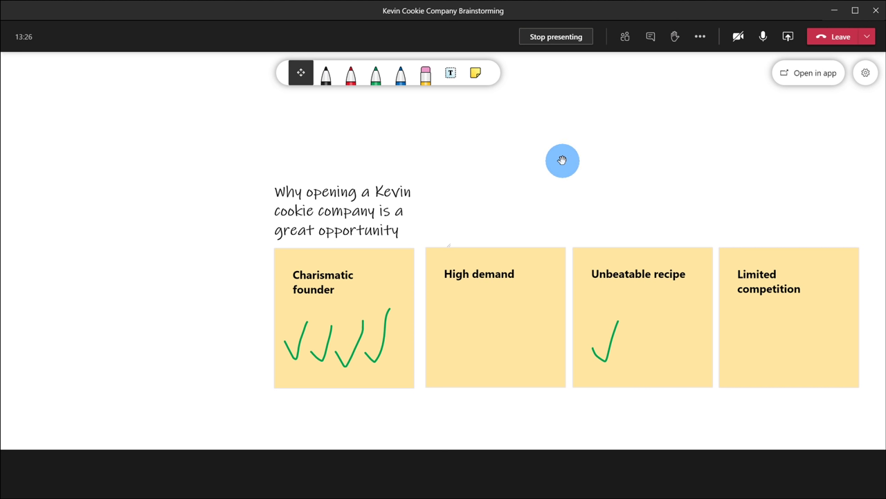
pyautogui.moveTo(584, 162); pyautogui.dragTo(501, 133)
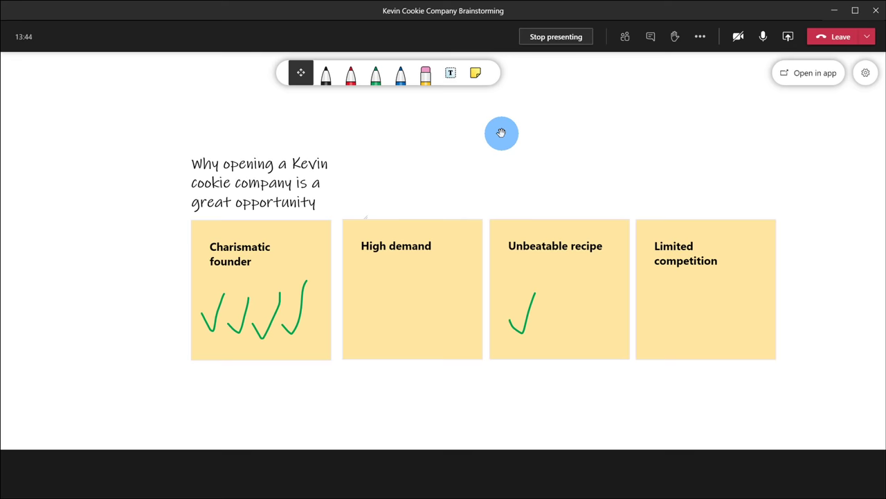
pyautogui.scroll(-10, 501, 133)
pyautogui.moveTo(501, 132); pyautogui.dragTo(483, 204)
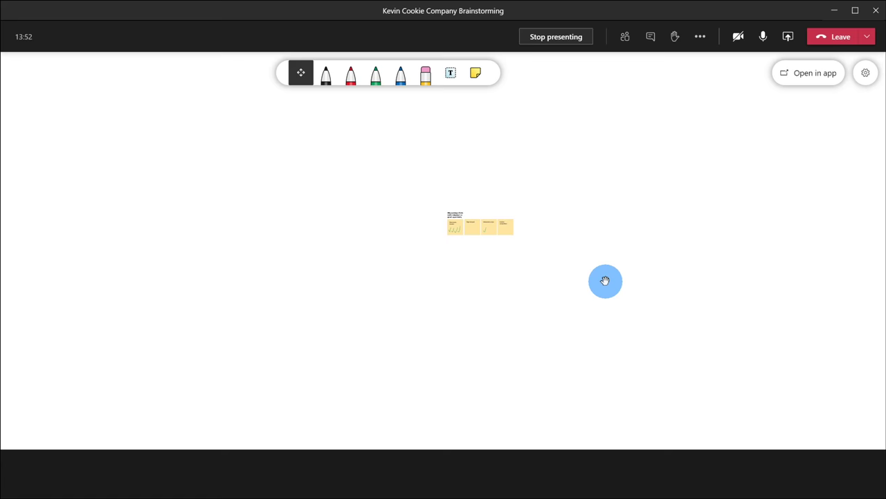
pyautogui.scroll(3, 476, 233)
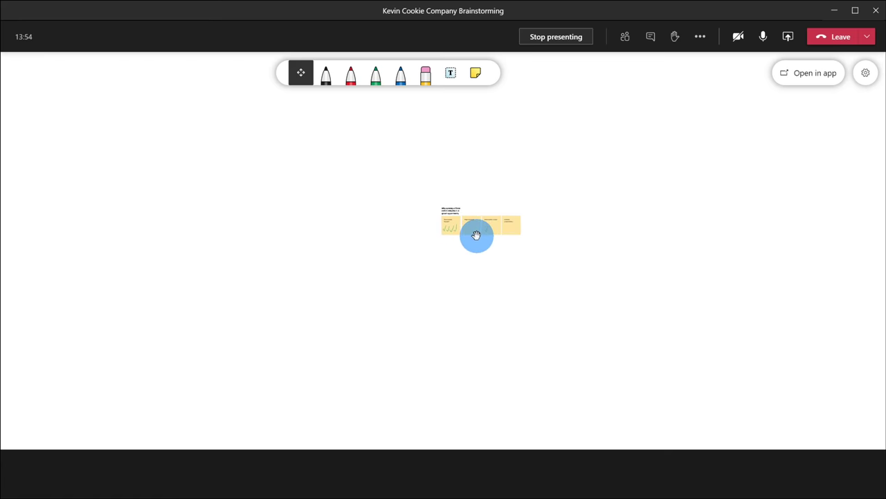
pyautogui.scroll(10, 479, 237)
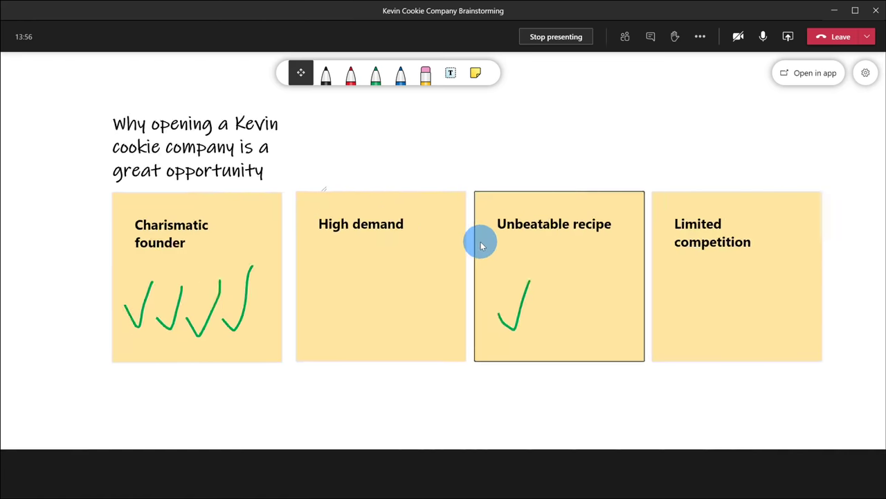
pyautogui.scroll(2, 483, 245)
pyautogui.scroll(-3, 483, 245)
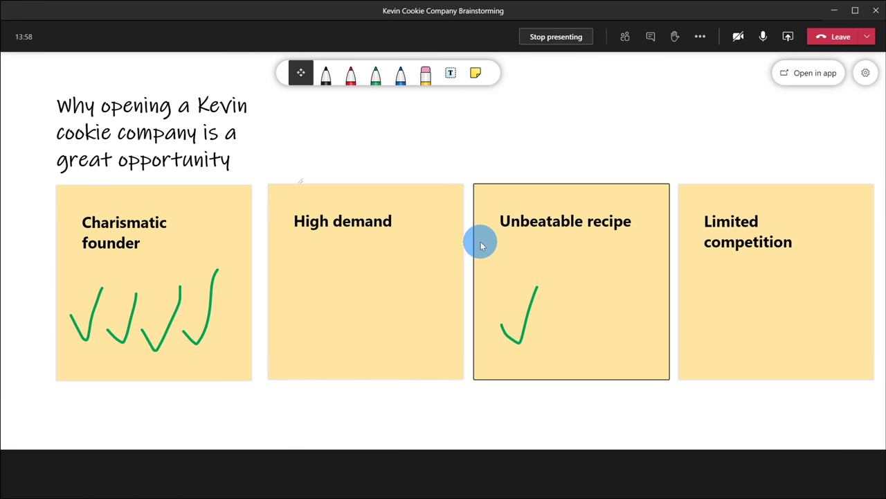
pyautogui.moveTo(141, 228)
pyautogui.mouseDown()
pyautogui.moveTo(351, 221)
pyautogui.moveTo(118, 224)
pyautogui.moveTo(135, 227)
pyautogui.mouseUp()
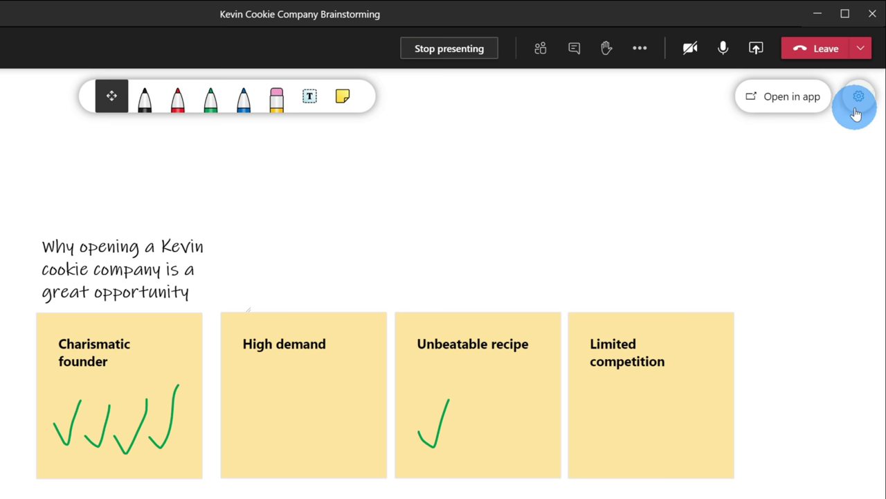
# - Turn off "Other participants can edit" in the whiteboard settings and return to the board
pyautogui.click(859, 100)
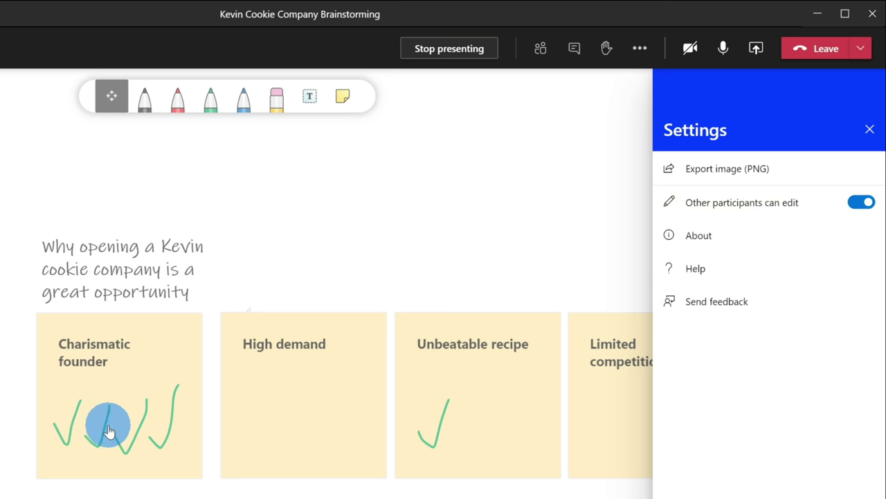
pyautogui.click(860, 204)
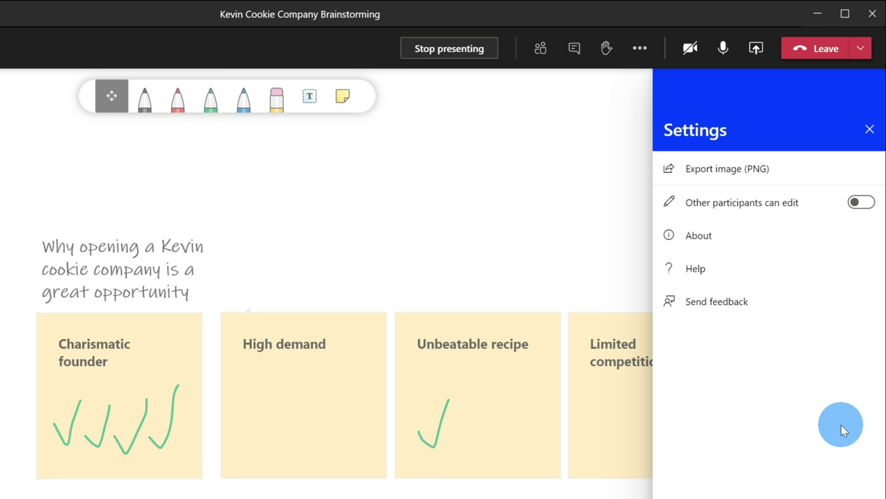
pyautogui.click(547, 229)
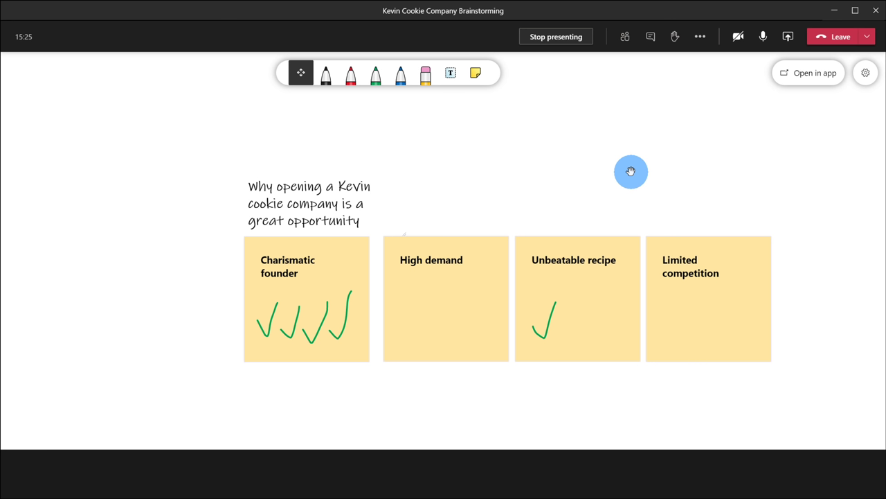
# - Stop presenting the whiteboard and leave the meeting
pyautogui.click(566, 38)
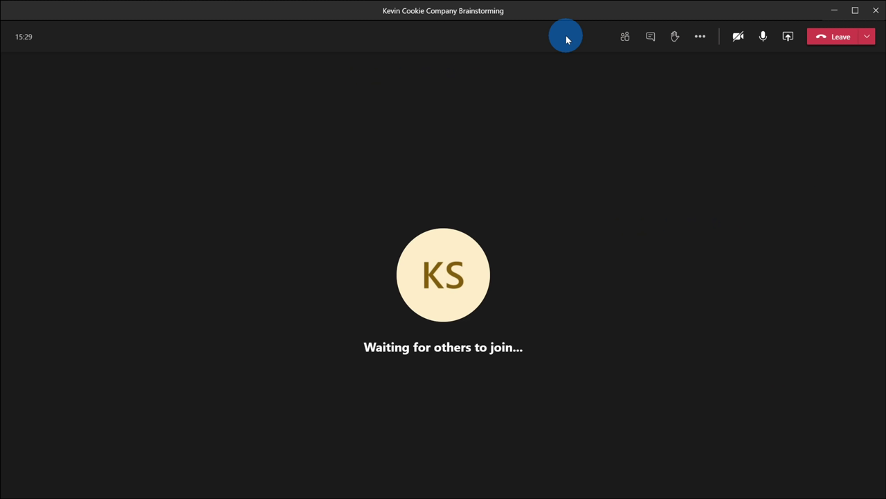
pyautogui.click(840, 39)
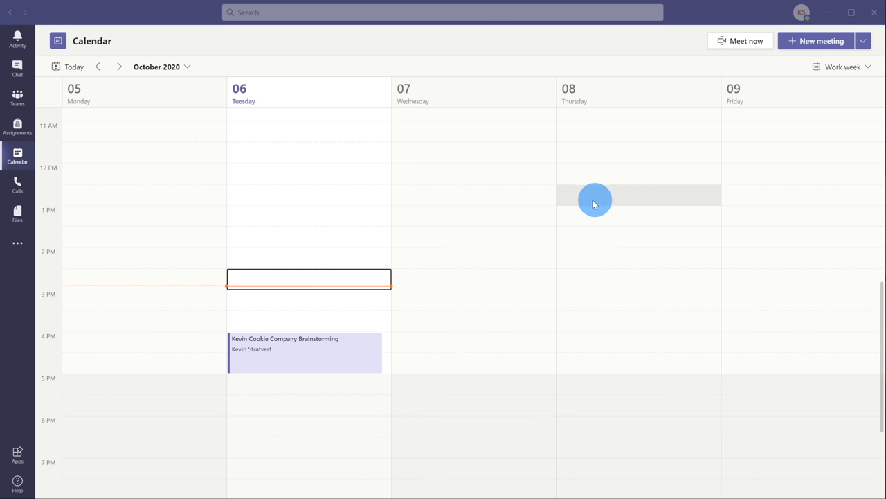
# - Open the whiteboard of the Kevin Cookie Company Brainstorming meeting from the calendar and request to open it in the app
pyautogui.doubleClick(308, 356)
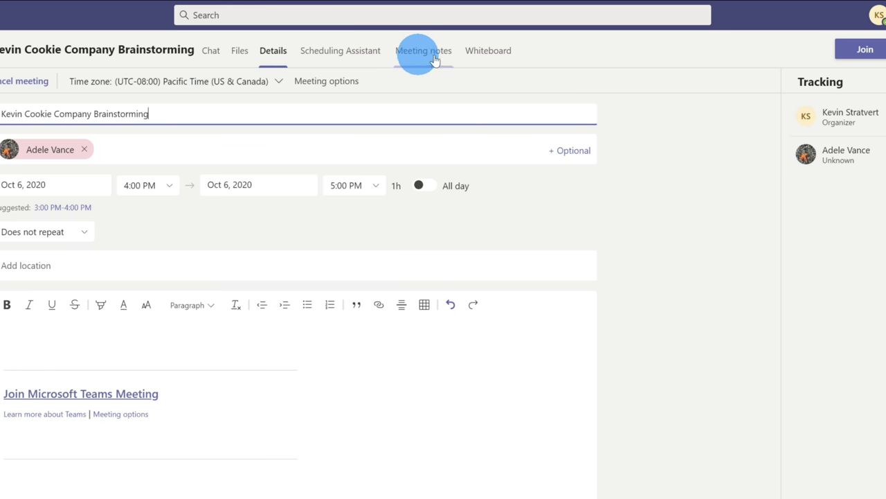
pyautogui.click(492, 63)
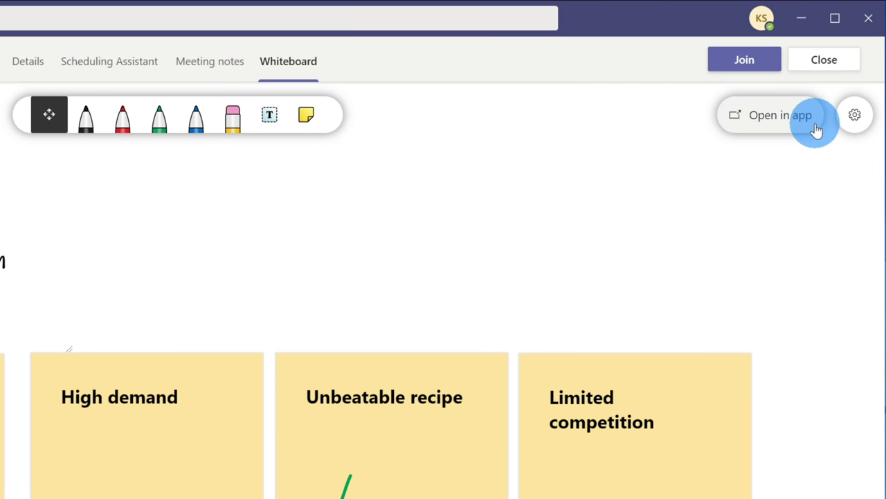
pyautogui.click(759, 133)
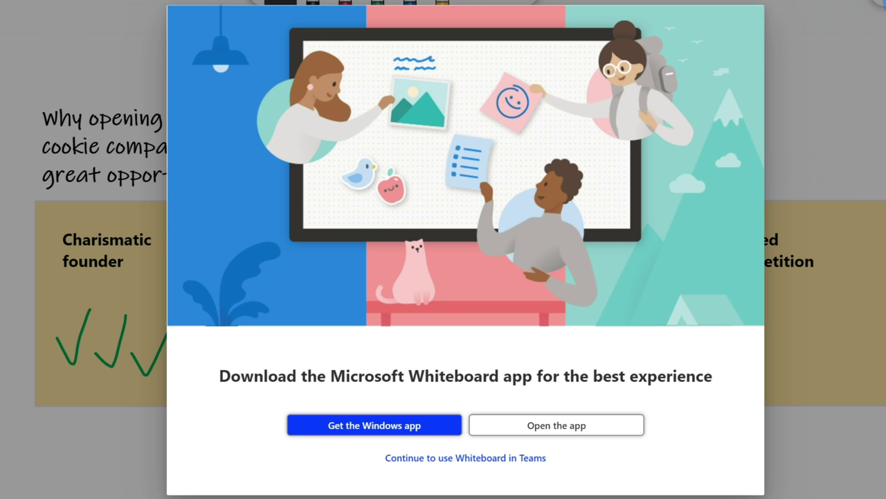
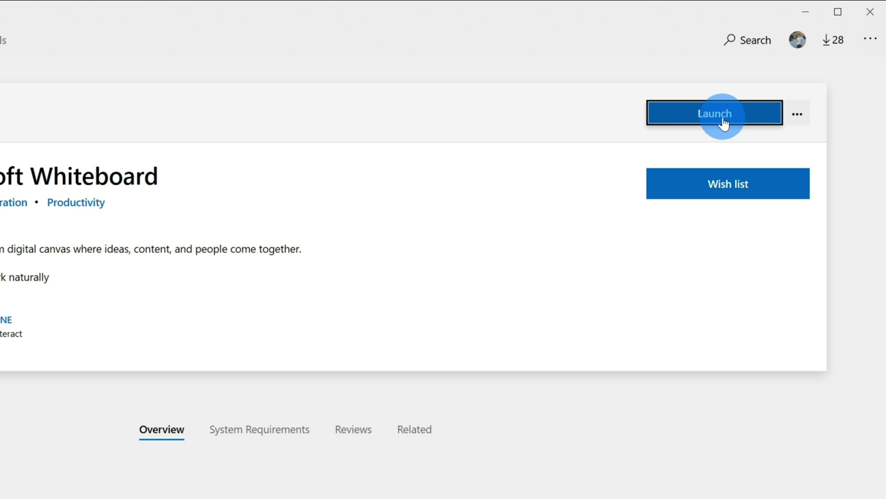
# - Launch the Microsoft Whiteboard app from its store page and show the options of the "Kevin Cookie Company Recipe" board
pyautogui.click(721, 117)
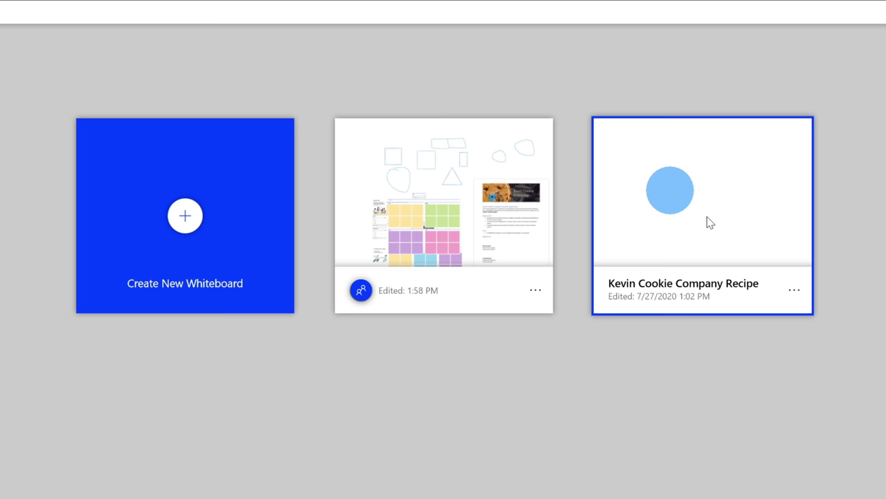
pyautogui.click(796, 294)
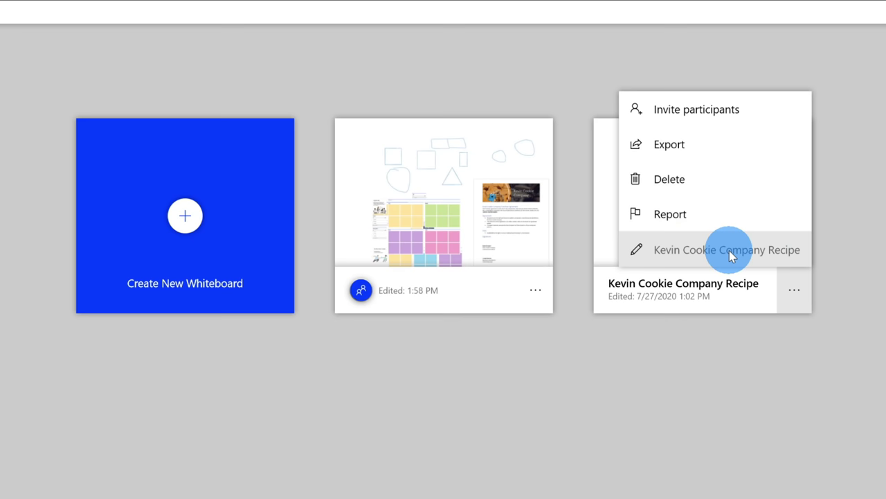
# - Dismiss the options of the "Kevin Cookie Company Recipe" board and create a new whiteboard
pyautogui.click(749, 338)
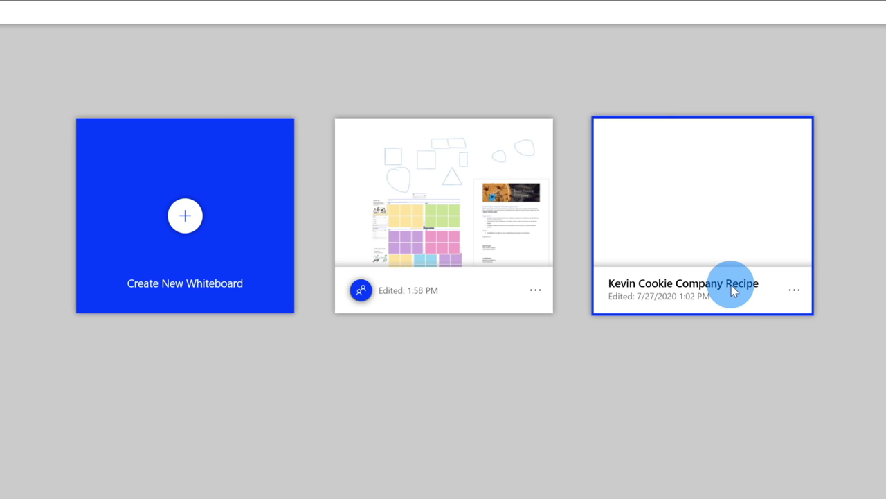
pyautogui.doubleClick(752, 289)
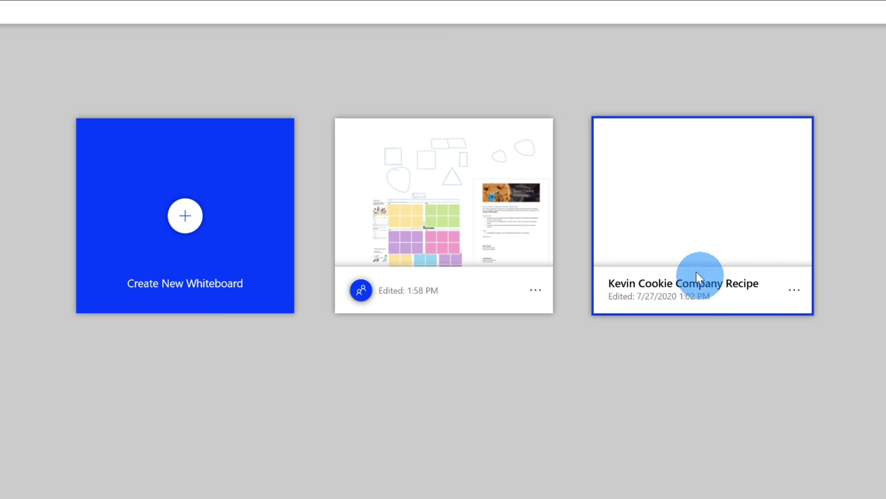
pyautogui.click(624, 391)
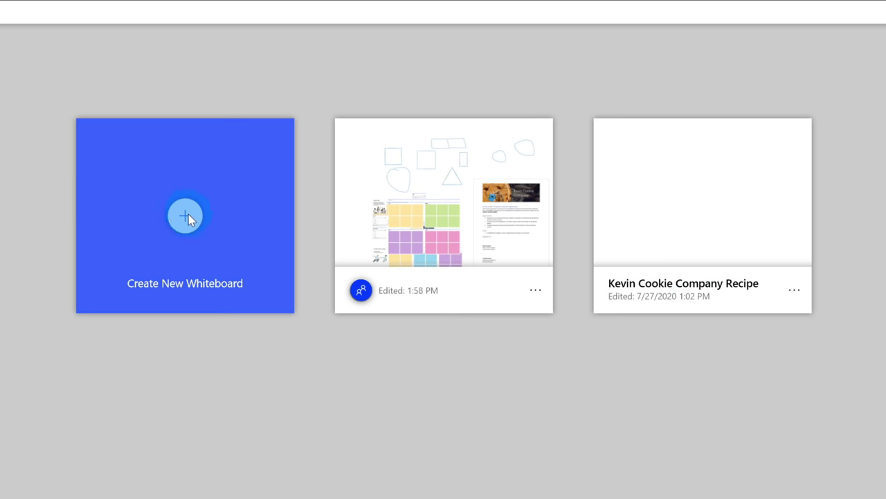
pyautogui.click(186, 217)
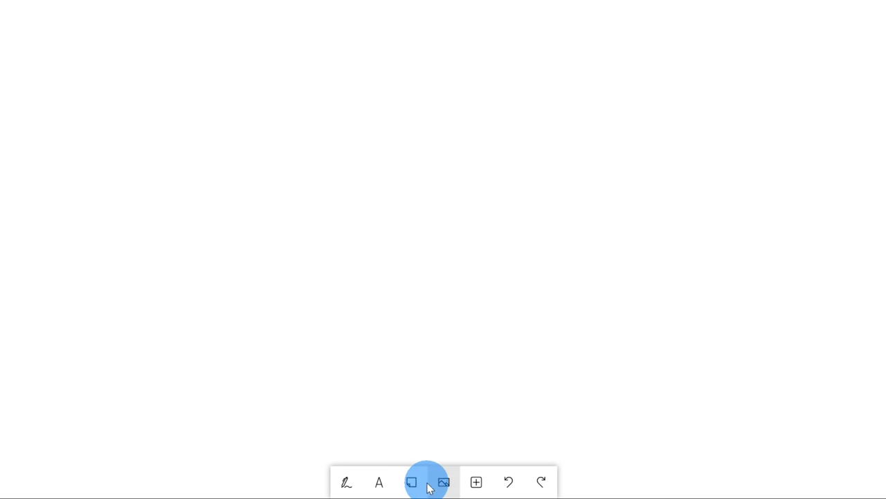
# - Show the ruler in inking mode and draw a black diagonal line along its upper edge at 45 degrees
pyautogui.click(345, 484)
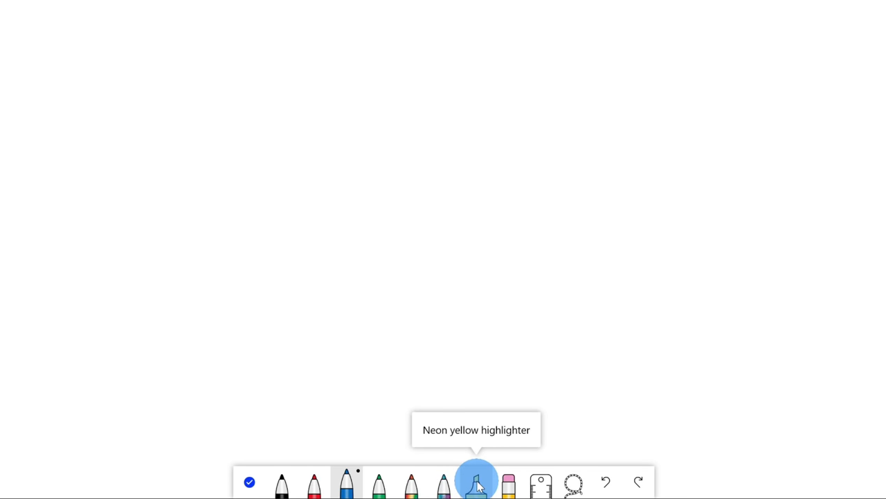
pyautogui.click(541, 484)
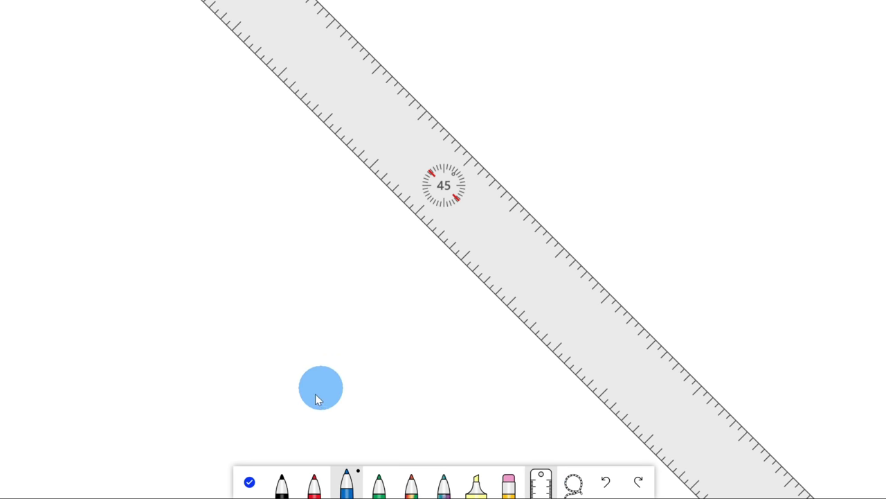
pyautogui.click(282, 482)
pyautogui.moveTo(362, 45)
pyautogui.mouseDown()
pyautogui.moveTo(503, 200)
pyautogui.moveTo(607, 343)
pyautogui.mouseUp()
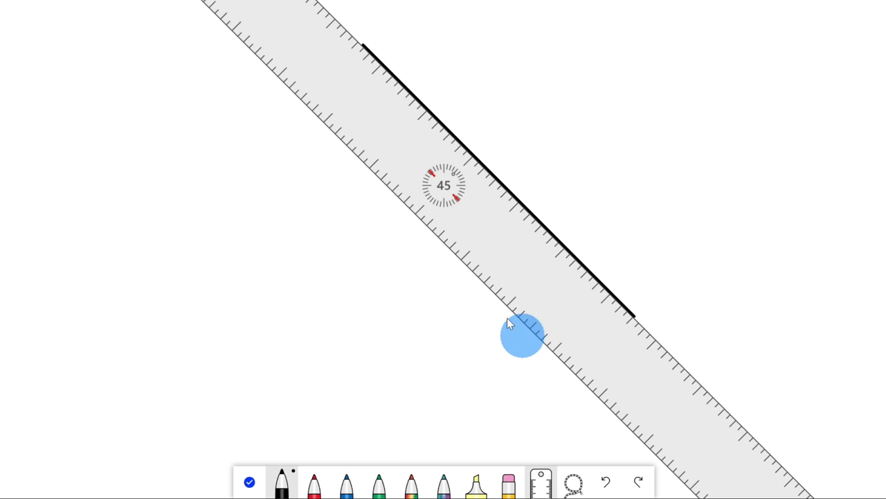
# - Rotate the ruler to 0 degrees, move it lower and draw a red horizontal line along its upper edge up to the black line
pyautogui.moveTo(472, 197)
pyautogui.mouseDown()
pyautogui.moveTo(379, 273)
pyautogui.moveTo(455, 252)
pyautogui.moveTo(477, 210)
pyautogui.mouseUp()
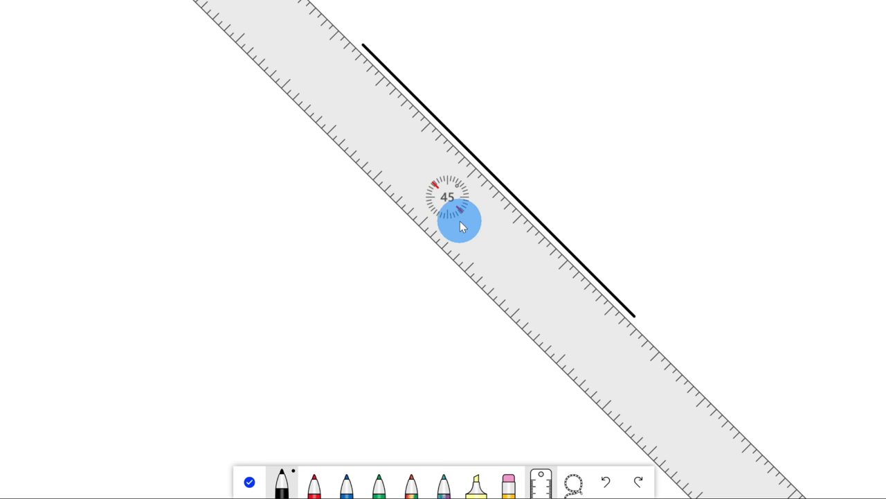
pyautogui.scroll(-8, 459, 221)
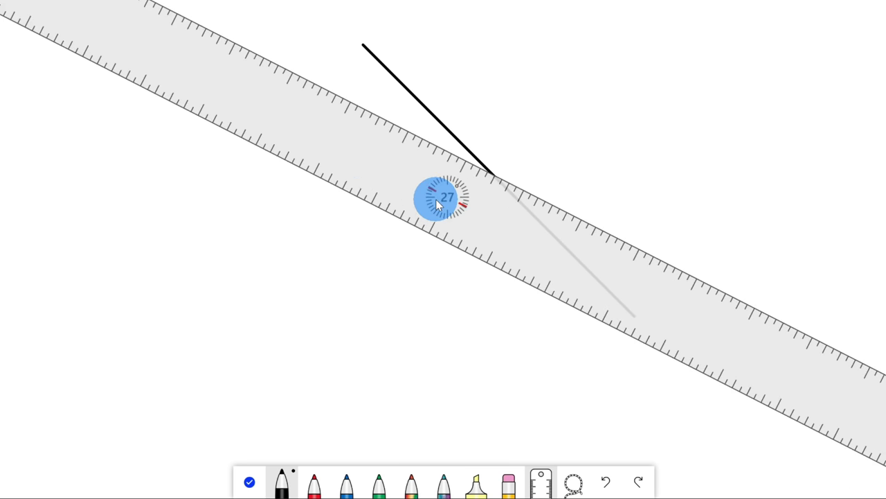
pyautogui.scroll(-7, 435, 199)
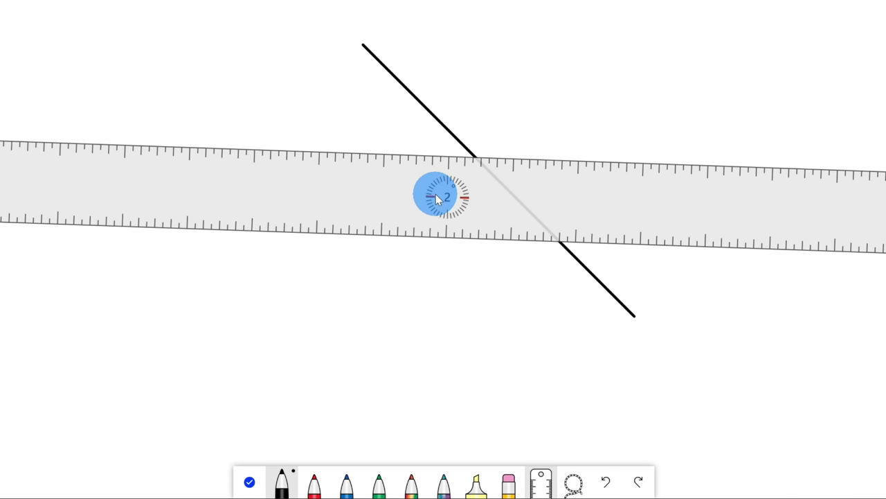
pyautogui.moveTo(435, 194); pyautogui.dragTo(478, 296)
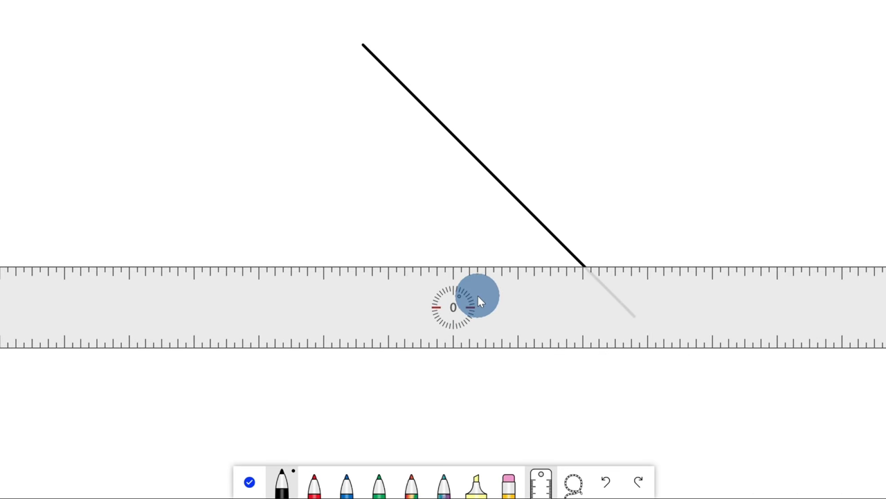
pyautogui.click(314, 483)
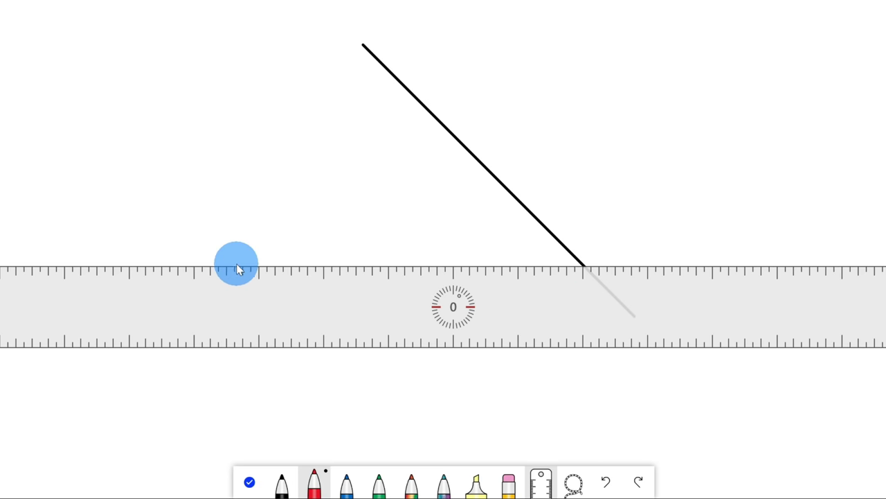
pyautogui.moveTo(236, 268)
pyautogui.mouseDown()
pyautogui.moveTo(584, 272)
pyautogui.moveTo(577, 372)
pyautogui.mouseUp()
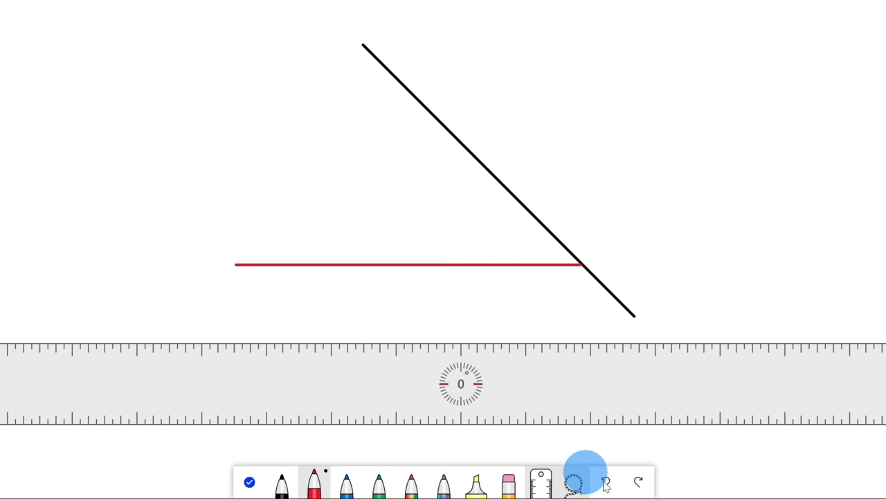
# - Lasso-select the black and red lines together and finish inking
pyautogui.click(574, 482)
pyautogui.moveTo(565, 313)
pyautogui.mouseDown()
pyautogui.moveTo(637, 328)
pyautogui.moveTo(586, 63)
pyautogui.moveTo(174, 3)
pyautogui.moveTo(690, 350)
pyautogui.moveTo(698, 344)
pyautogui.mouseUp()
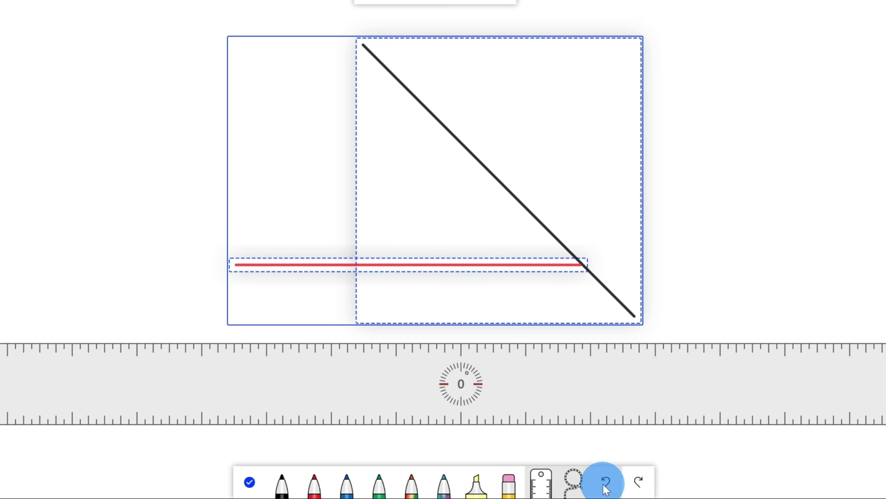
pyautogui.click(251, 482)
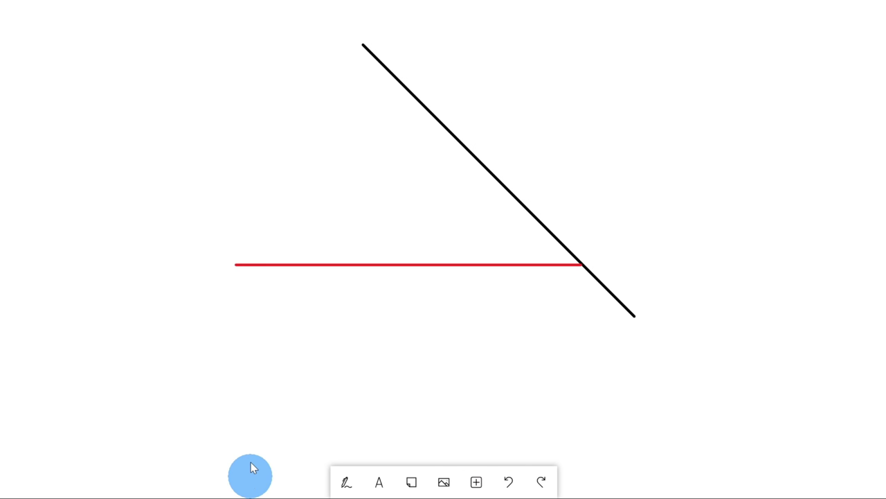
# - Add the text "Yay!" and place it above and to the right of the black diagonal line
pyautogui.click(382, 482)
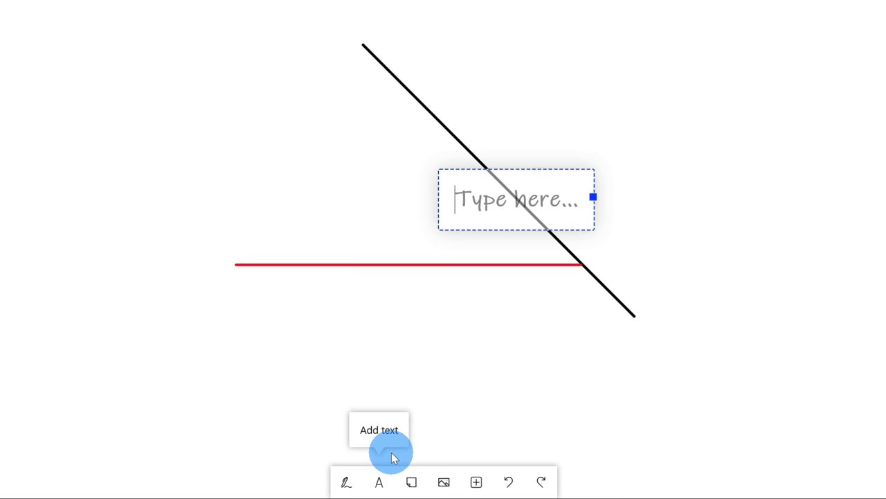
pyautogui.write('Yay!')
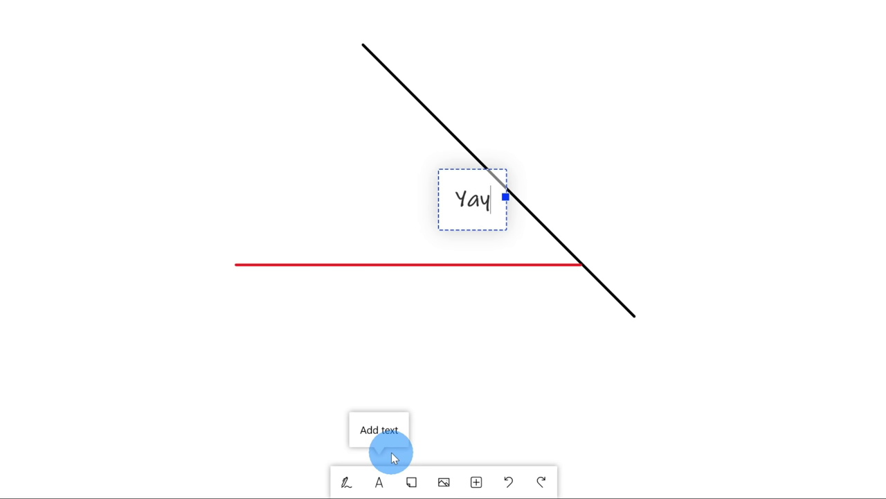
pyautogui.moveTo(460, 182); pyautogui.dragTo(612, 161)
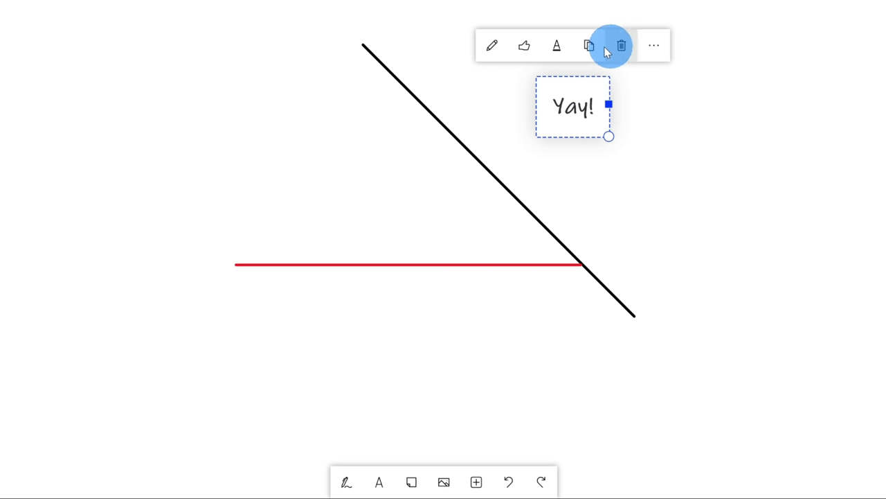
# - Like the "Yay!" text, look through its text colour and additional options, and deselect it
pyautogui.click(531, 49)
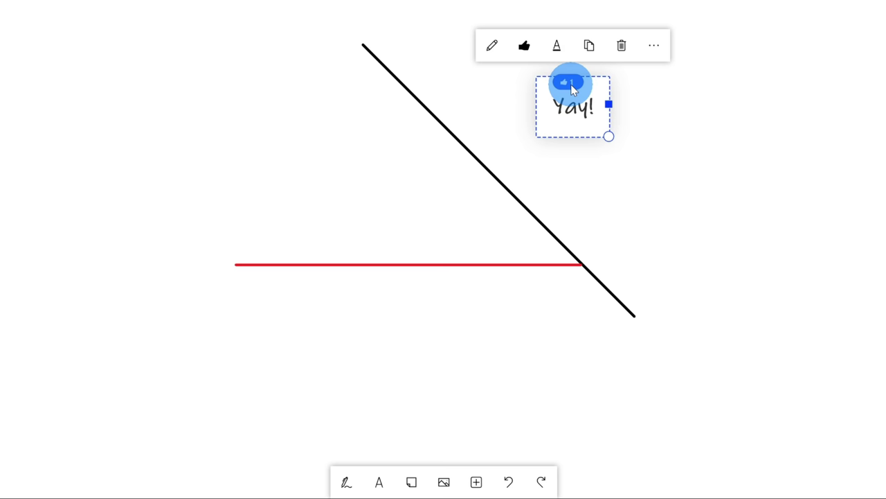
pyautogui.click(560, 50)
pyautogui.click(560, 50)
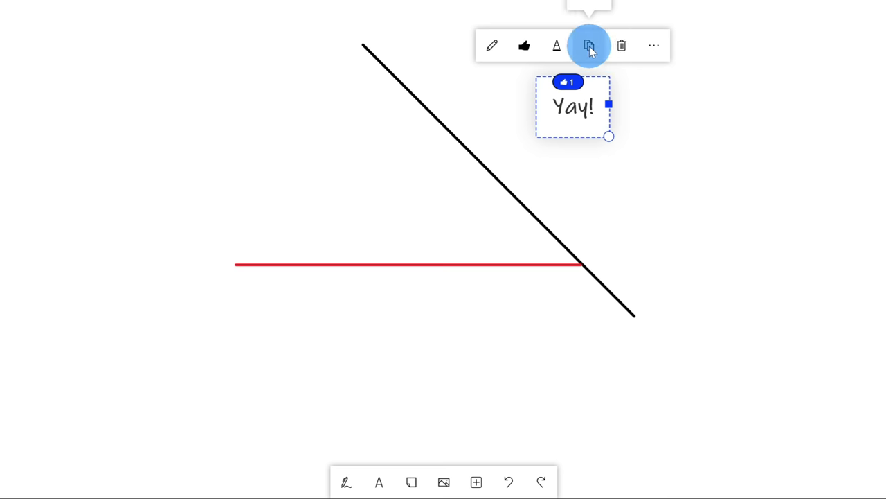
pyautogui.click(653, 47)
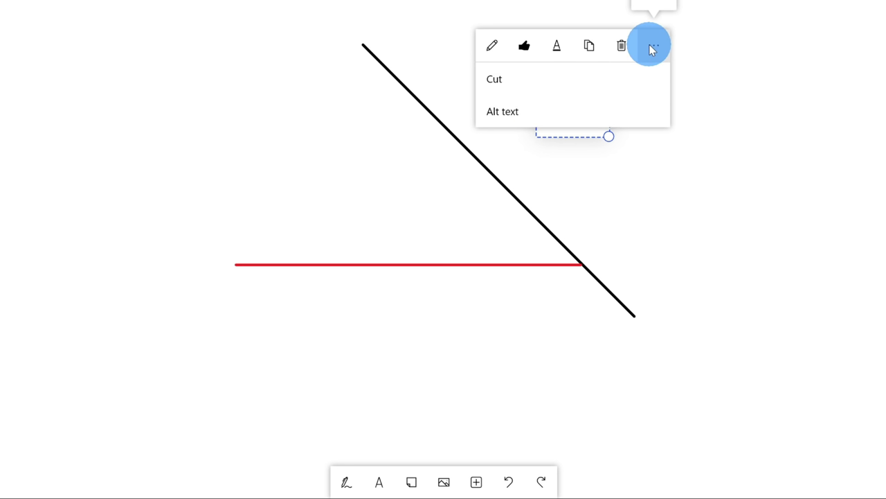
pyautogui.click(704, 47)
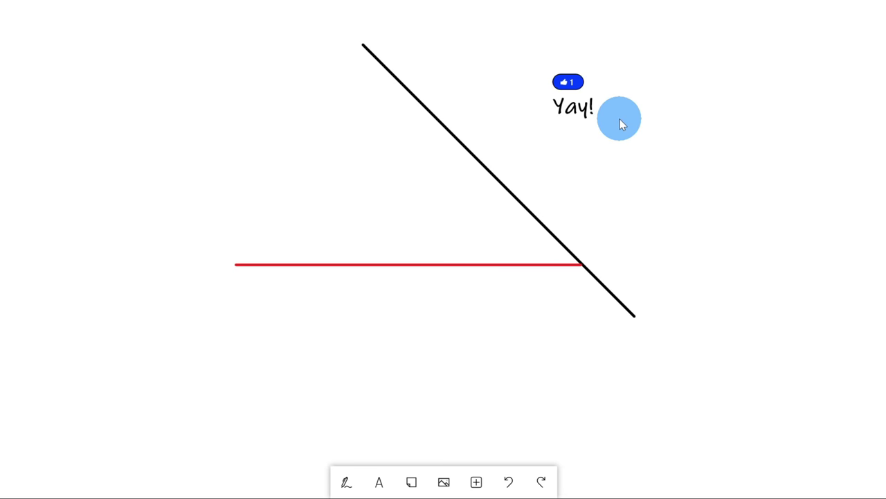
# - Place a yellow sticky note reading "Sample note!" to the left of the black line and look at its colour choices
pyautogui.click(413, 483)
pyautogui.write('Sample note!')
pyautogui.click(577, 339)
pyautogui.moveTo(462, 347); pyautogui.dragTo(242, 107)
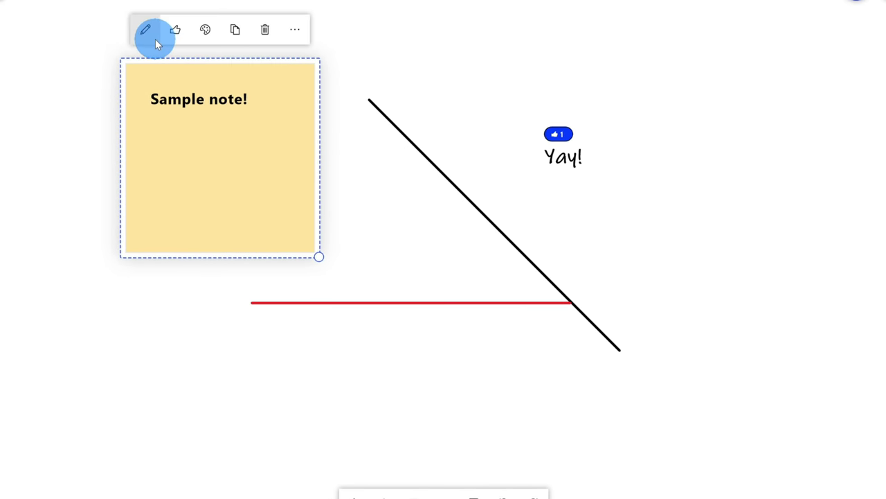
pyautogui.click(206, 31)
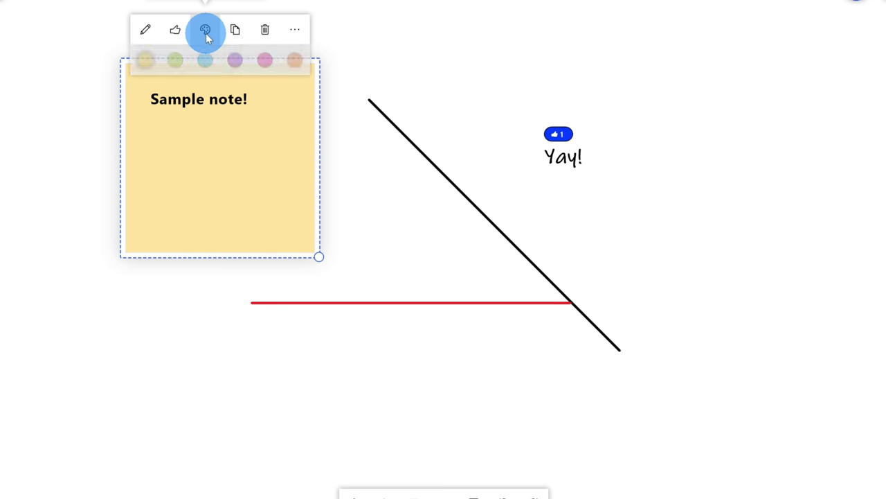
pyautogui.click(365, 201)
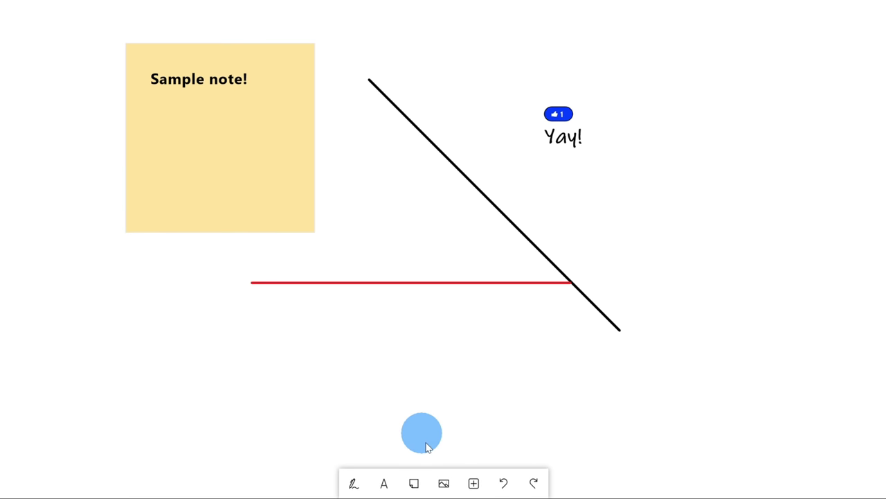
# - Insert a portrait photo from the image library to the right of the "Yay!" text
pyautogui.click(443, 485)
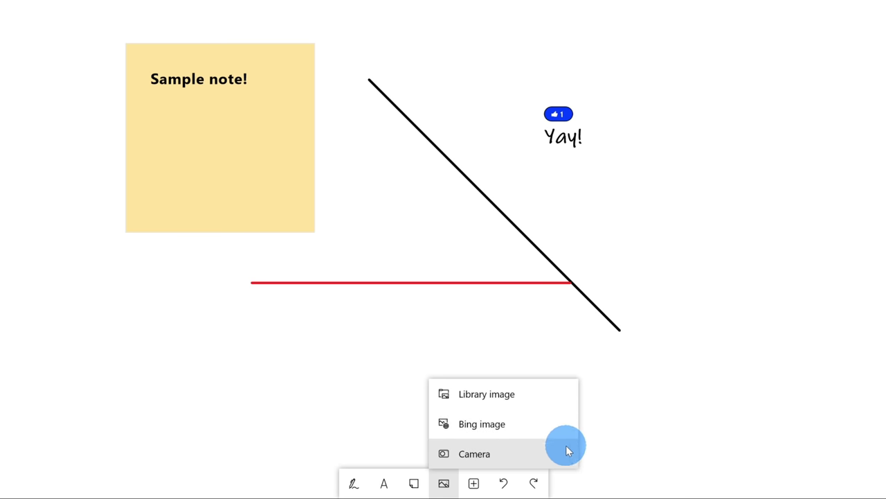
pyautogui.click(563, 395)
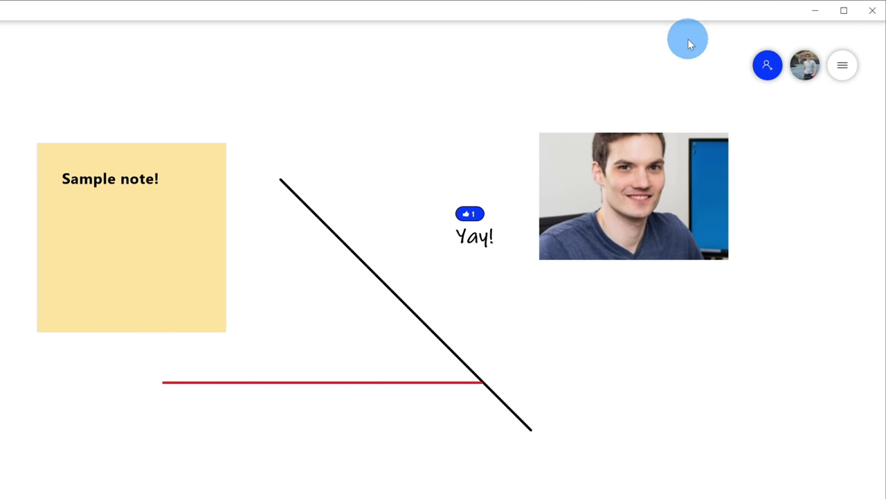
# - Try converting the portrait photo into ink strokes and undo the conversion
pyautogui.click(626, 207)
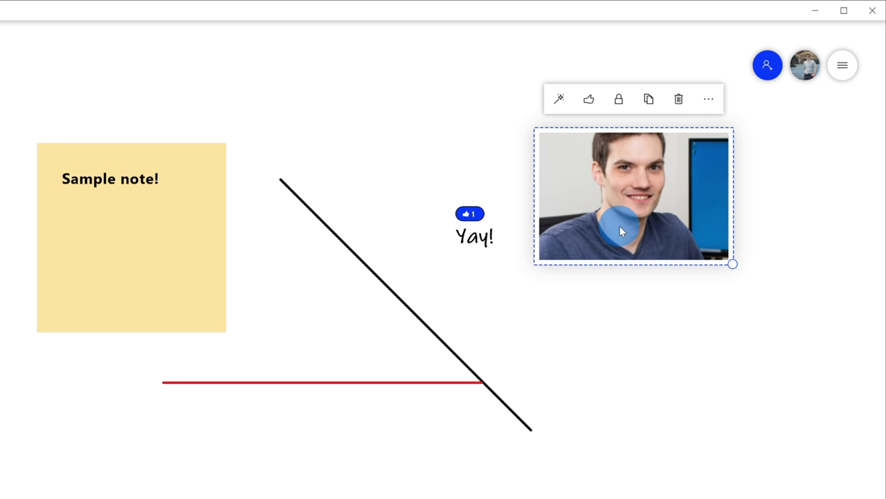
pyautogui.click(560, 100)
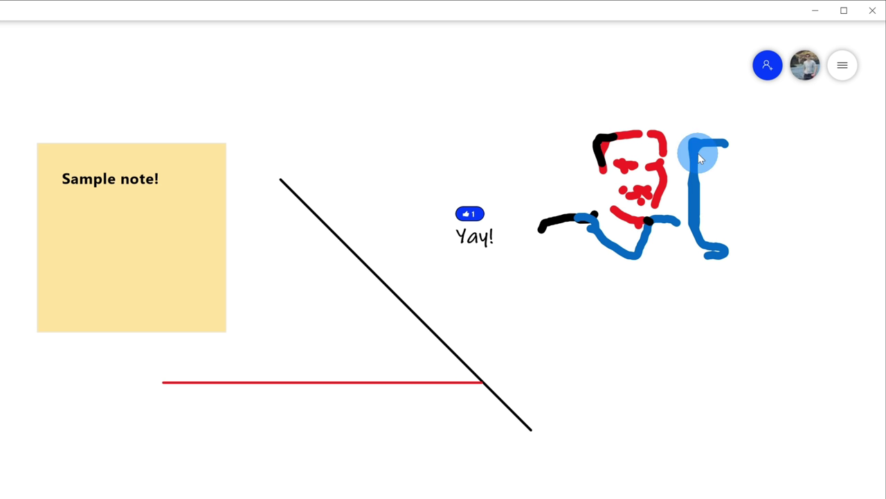
pyautogui.hotkey('ctrl', 'z')
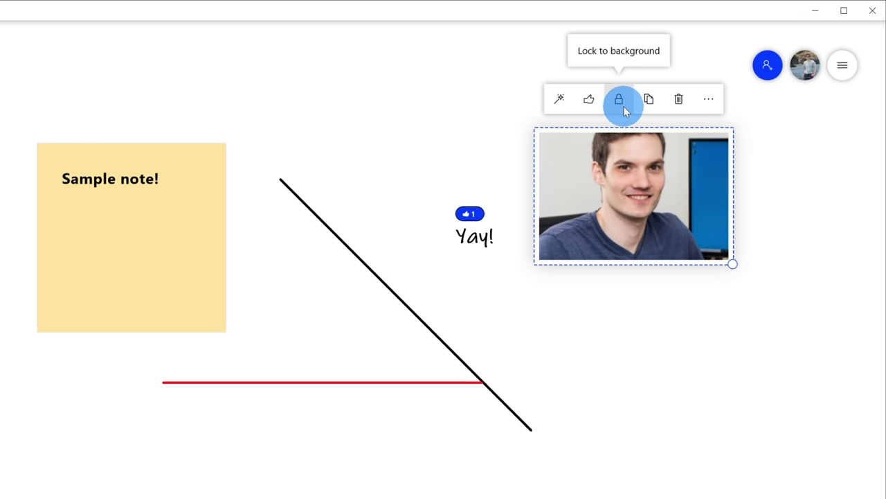
# - Lock the portrait photo to the background and shift the sticky note slightly up and to the right
pyautogui.click(622, 105)
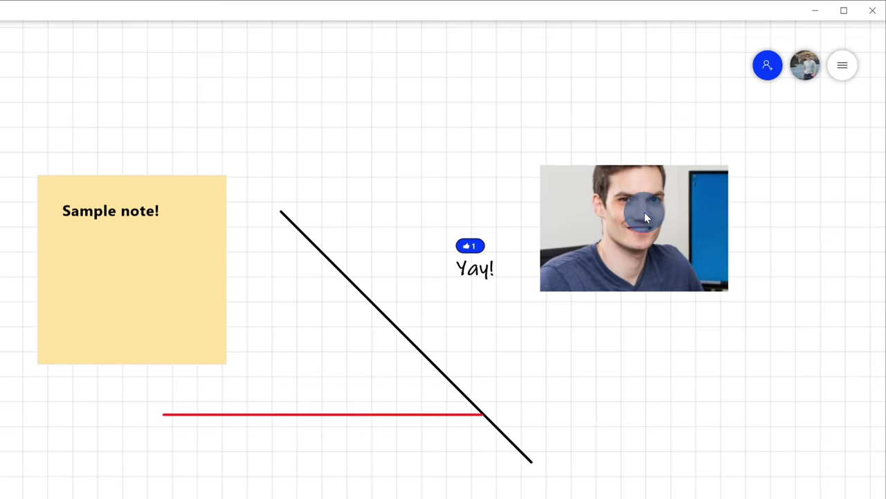
pyautogui.moveTo(168, 275); pyautogui.dragTo(145, 294)
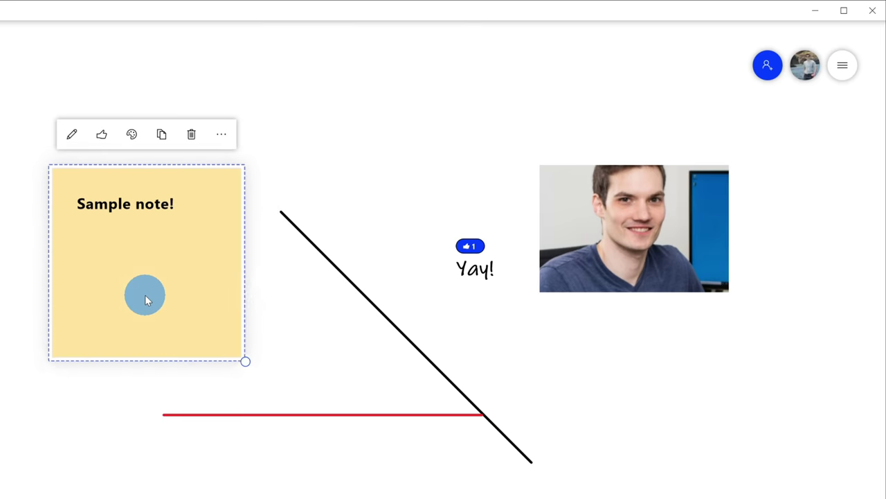
# - Unlock the portrait photo and move it to the left of the sticky note
pyautogui.click(626, 219)
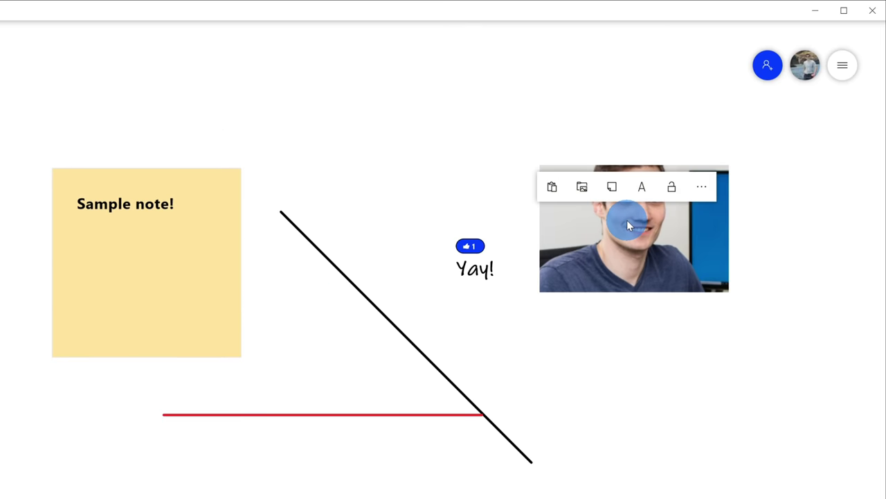
pyautogui.click(672, 187)
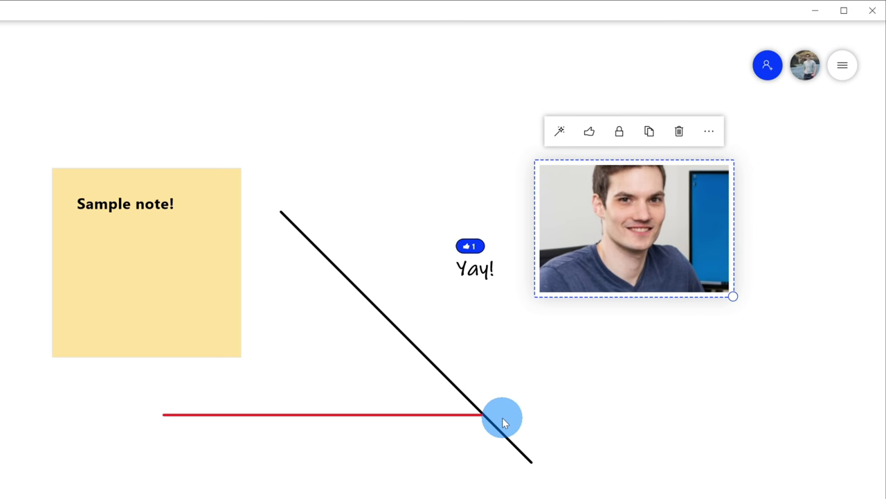
pyautogui.moveTo(636, 187); pyautogui.dragTo(88, 163)
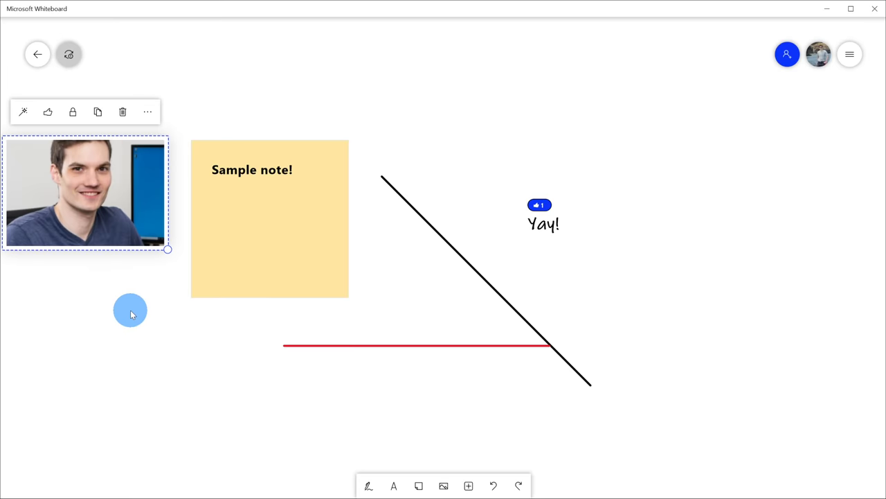
# - Move the portrait photo slightly left to widen the gap to the sticky note, and deselect it
pyautogui.moveTo(131, 314); pyautogui.dragTo(370, 311)
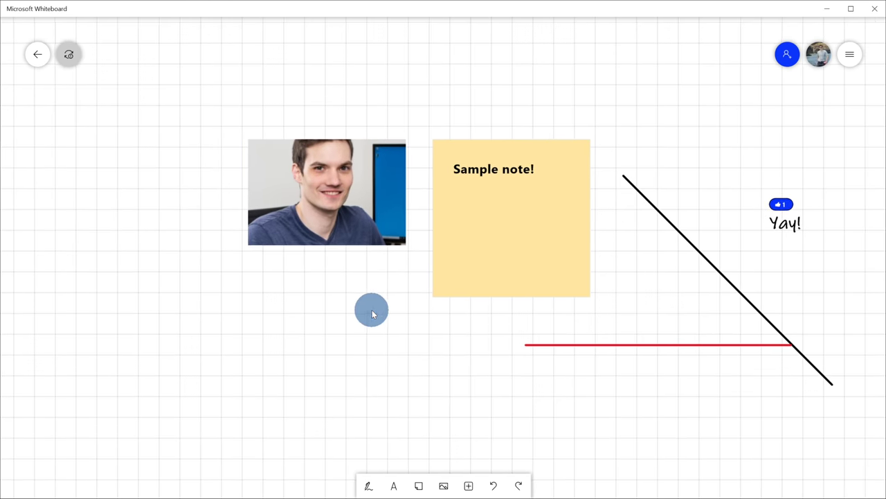
pyautogui.moveTo(323, 188); pyautogui.dragTo(300, 197)
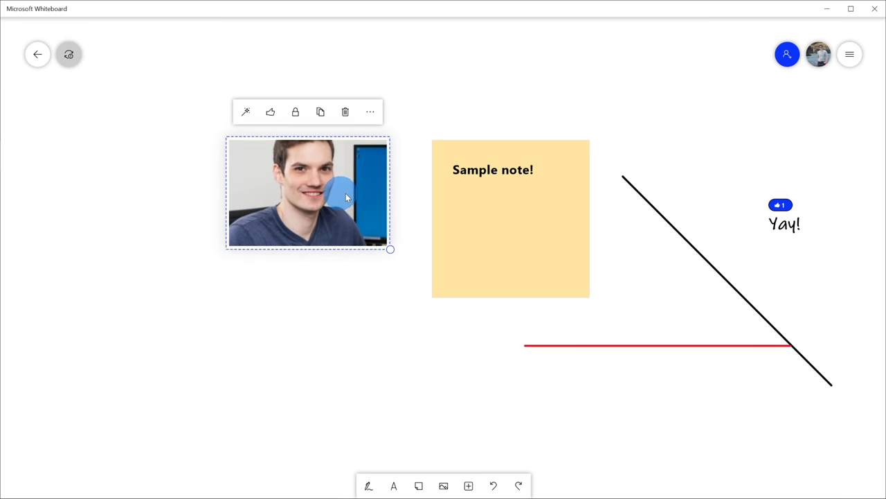
pyautogui.click(313, 344)
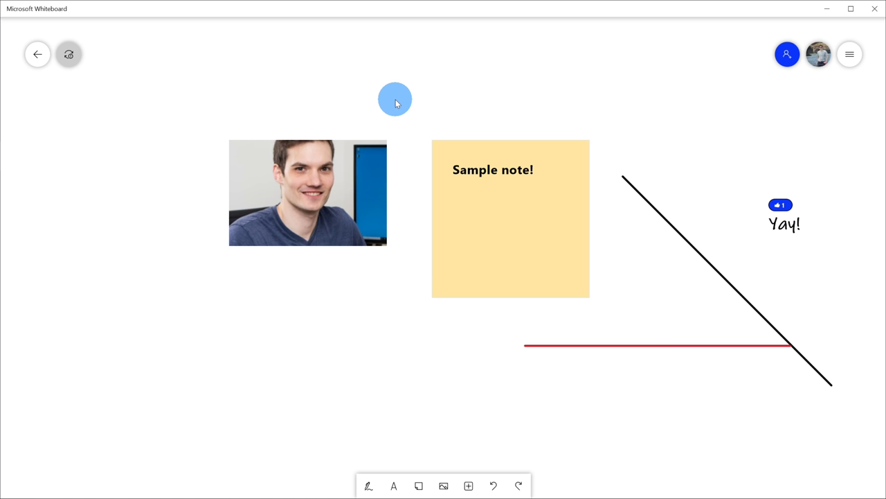
# - Insert a note grid on the board below the portrait photo
pyautogui.rightClick(342, 105)
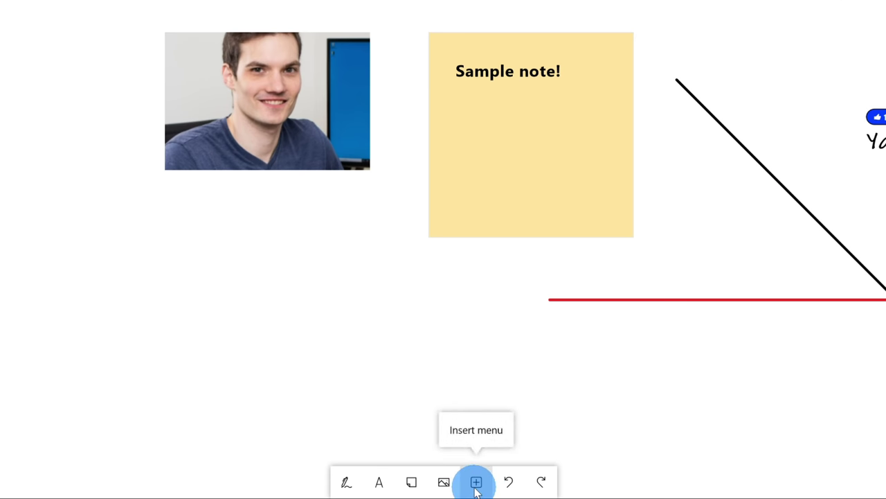
pyautogui.click(475, 485)
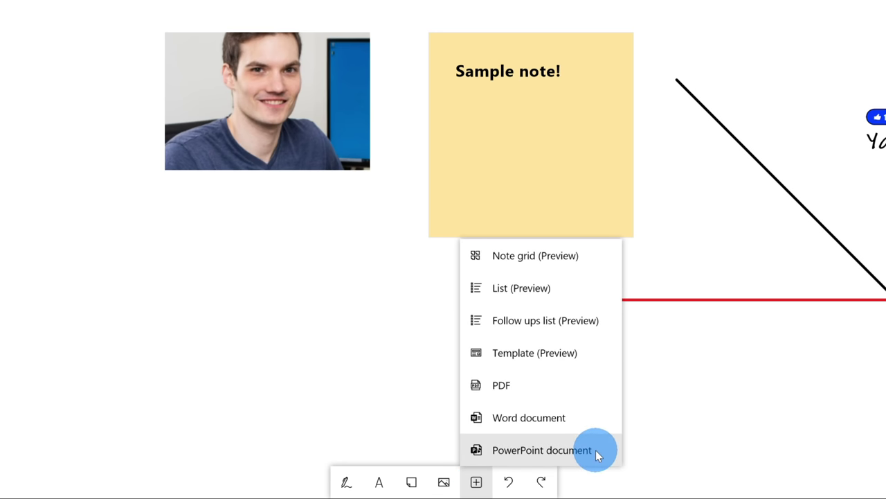
pyautogui.click(594, 259)
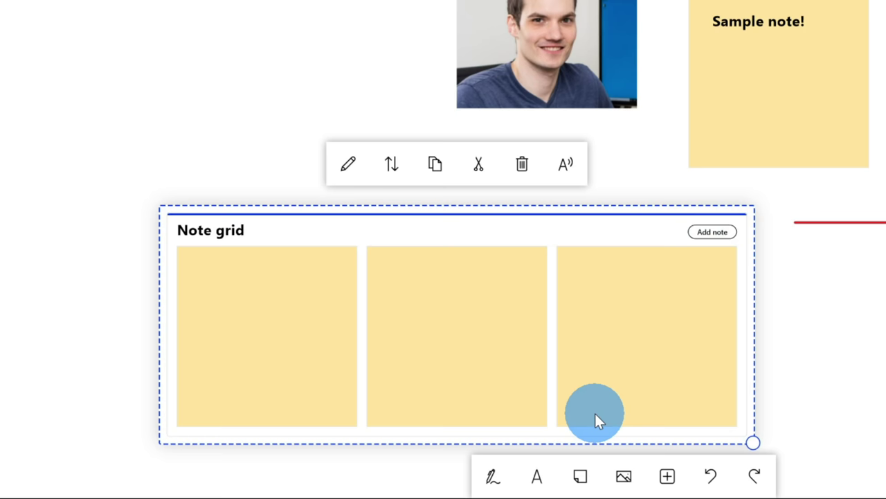
# - Insert a list to the left of the portrait photo and a follow ups list above it
pyautogui.click(667, 475)
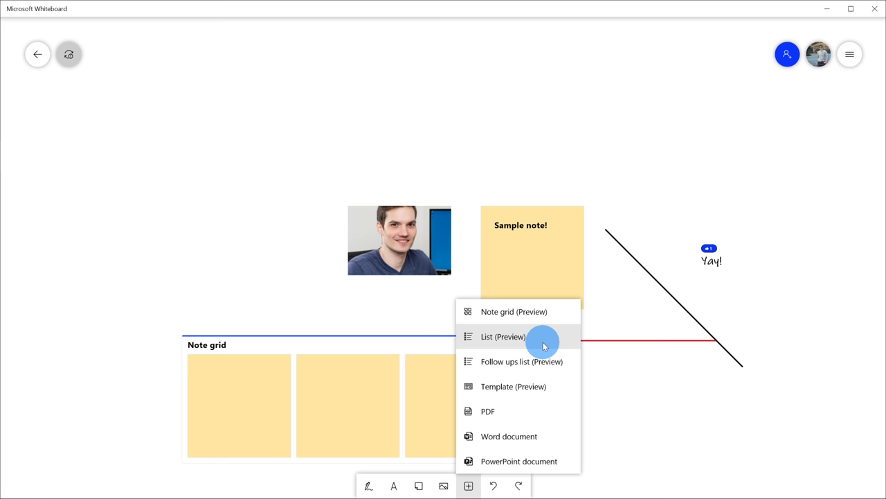
pyautogui.click(543, 337)
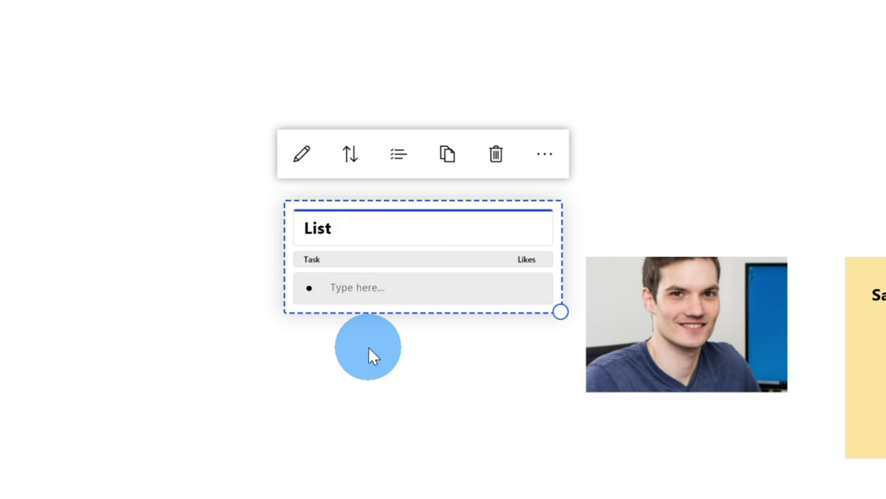
pyautogui.click(468, 485)
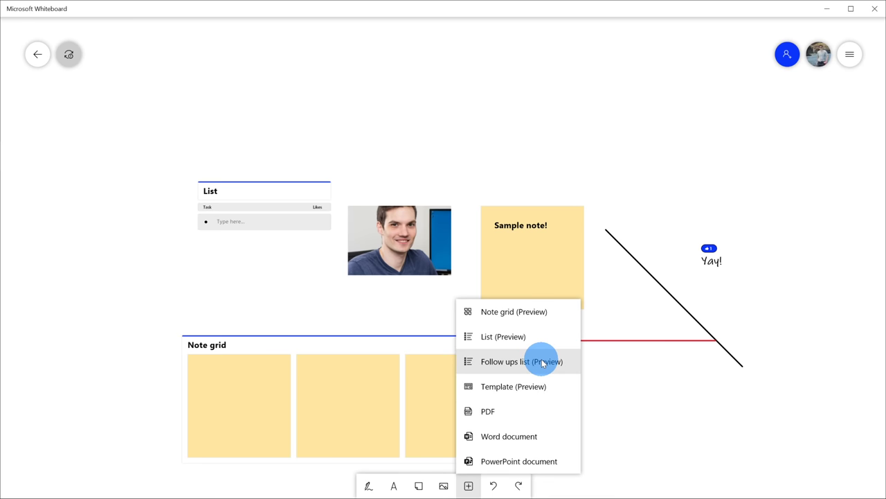
pyautogui.click(544, 362)
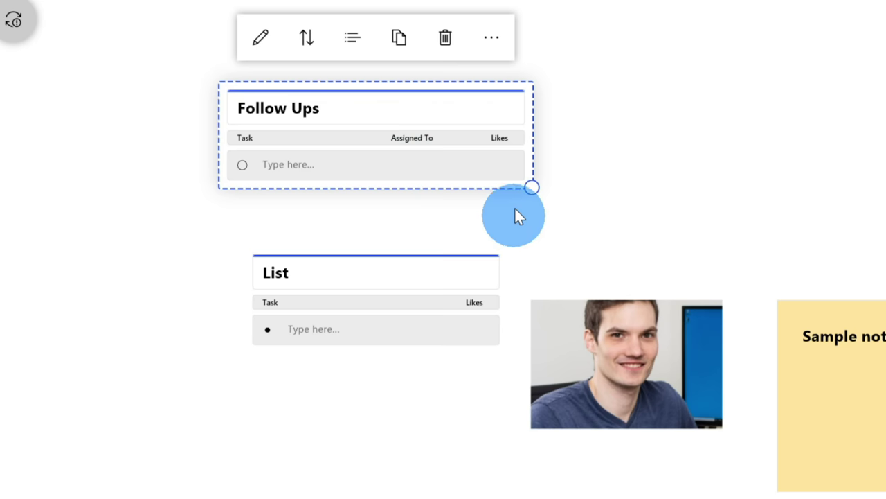
# - Insert the Persona Builder template and move it up above the portrait photo and the sticky note
pyautogui.click(474, 487)
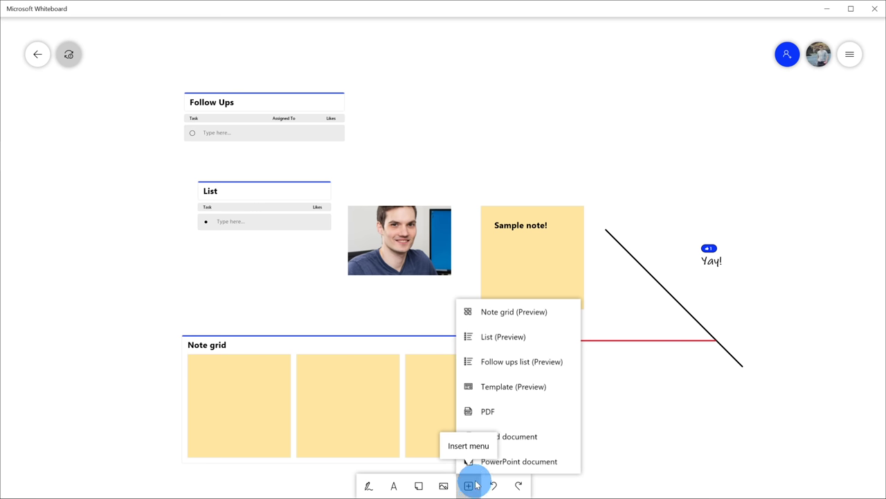
pyautogui.click(564, 392)
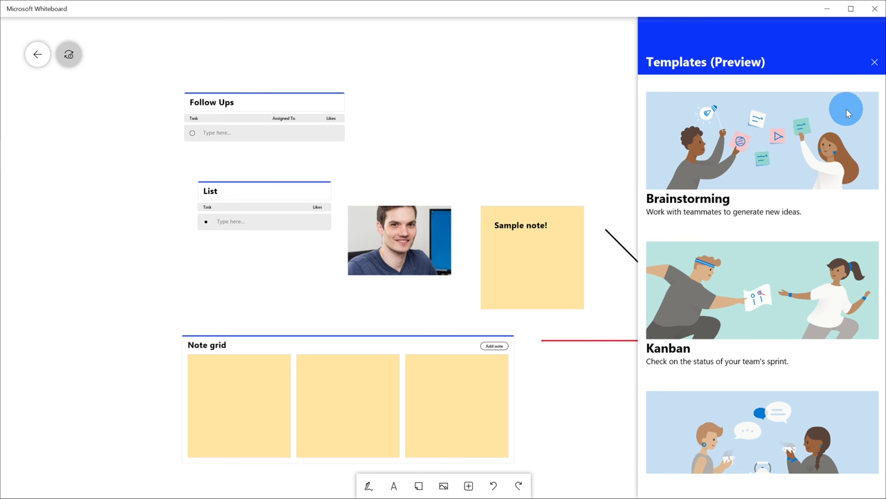
pyautogui.scroll(-3, 777, 196)
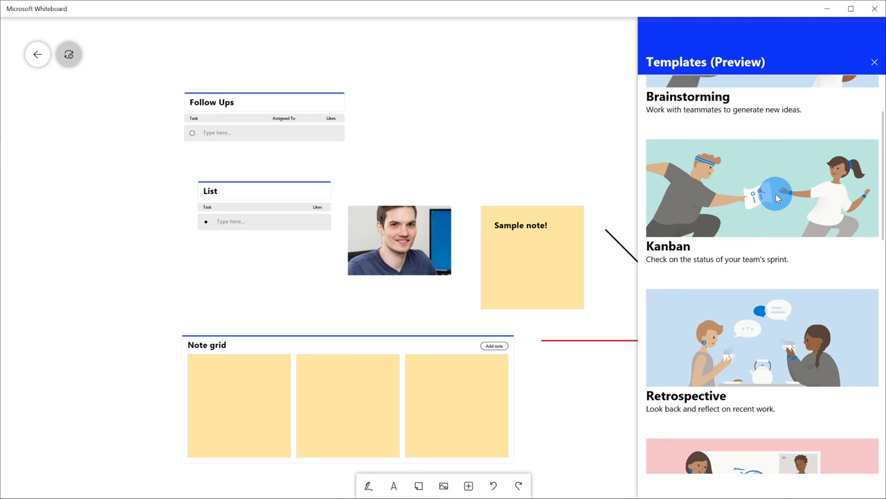
pyautogui.scroll(-9, 776, 197)
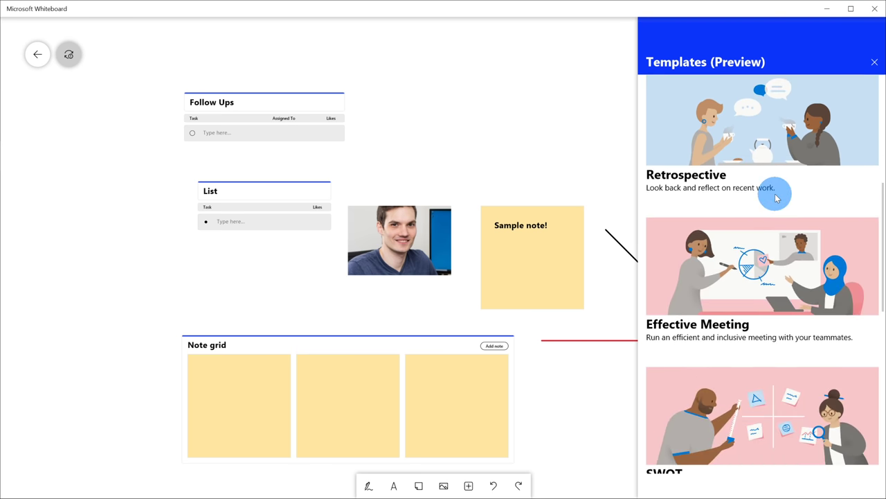
pyautogui.scroll(-5, 776, 199)
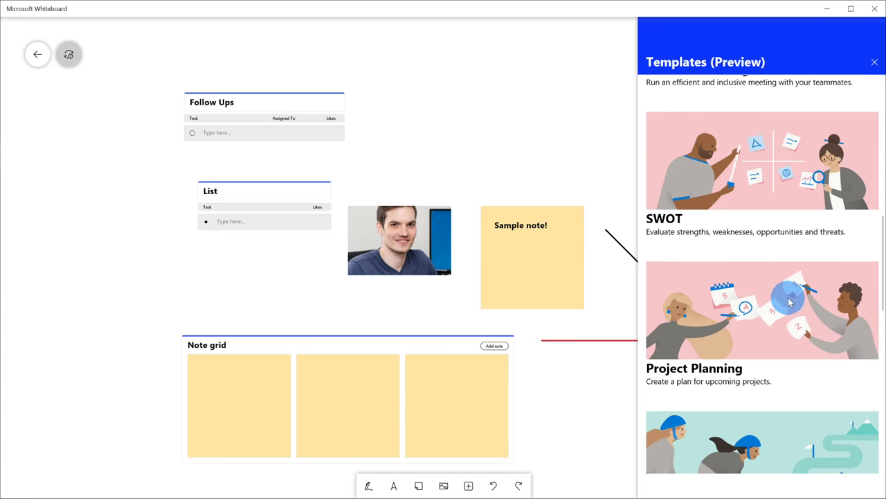
pyautogui.scroll(-3, 797, 345)
pyautogui.scroll(-17, 800, 339)
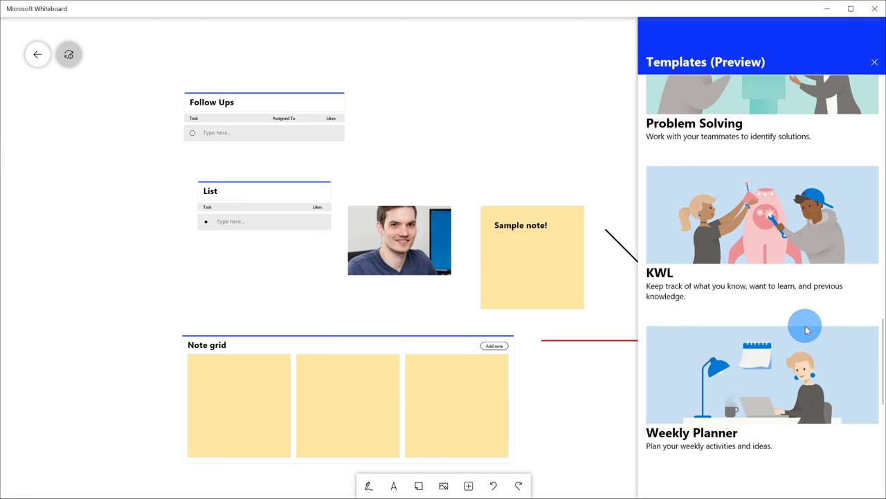
pyautogui.scroll(-4, 806, 330)
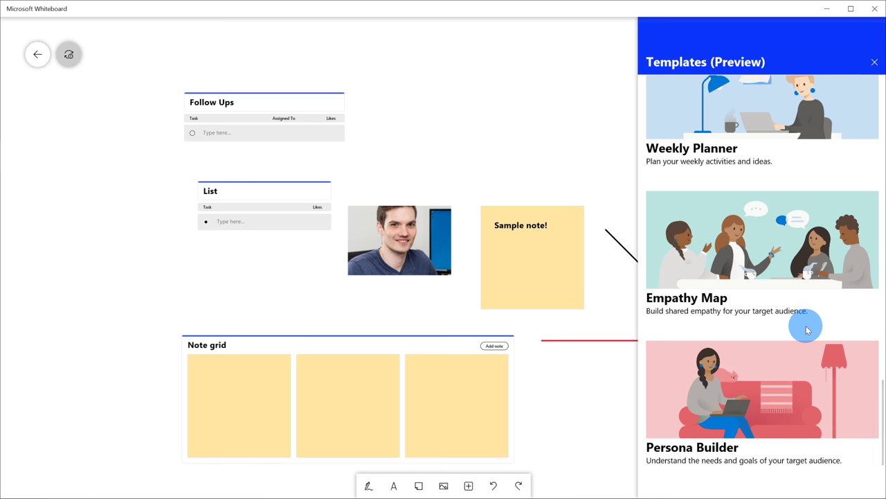
pyautogui.click(766, 406)
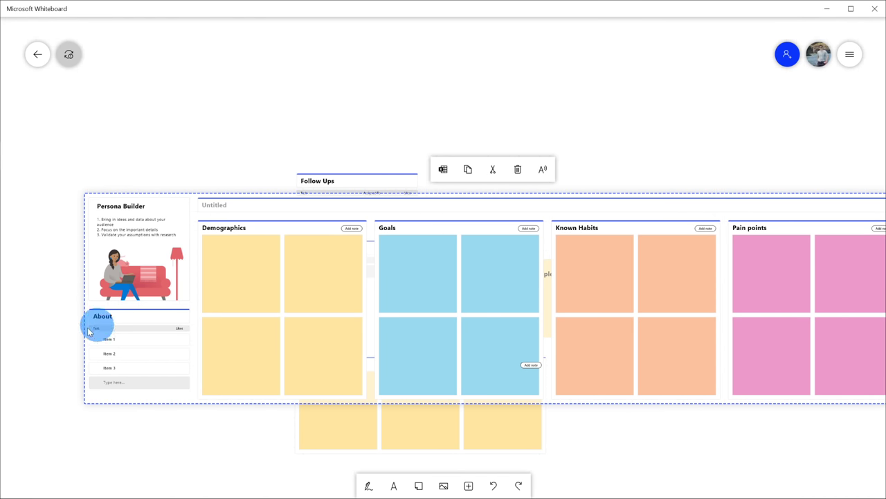
pyautogui.moveTo(510, 198); pyautogui.dragTo(491, 72)
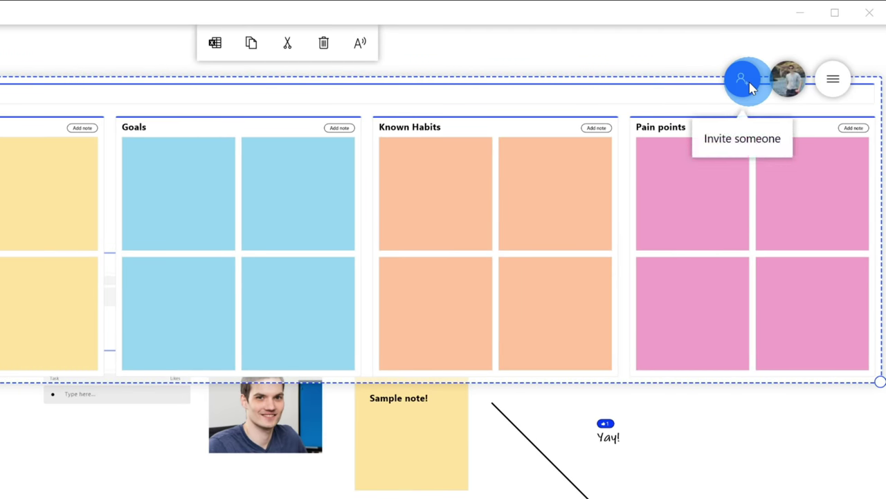
# - Turn on the web sharing link for this whiteboard, copy the link, and switch sharing off again
pyautogui.click(746, 81)
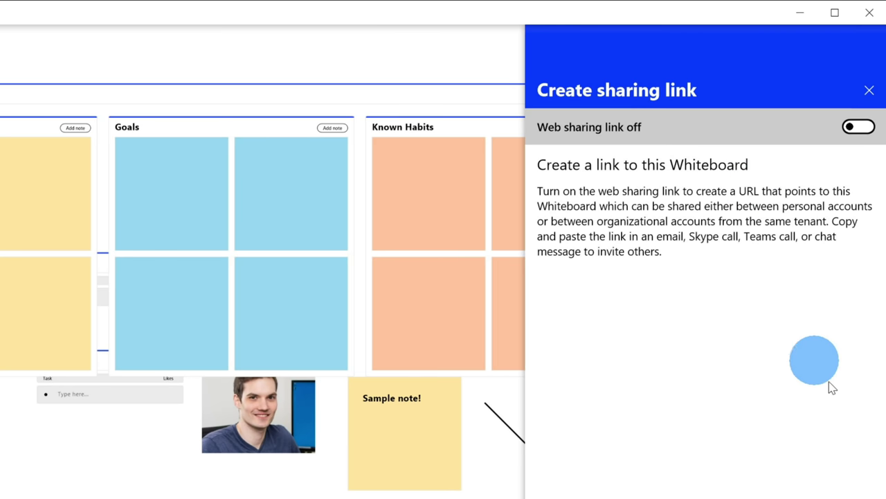
pyautogui.click(859, 127)
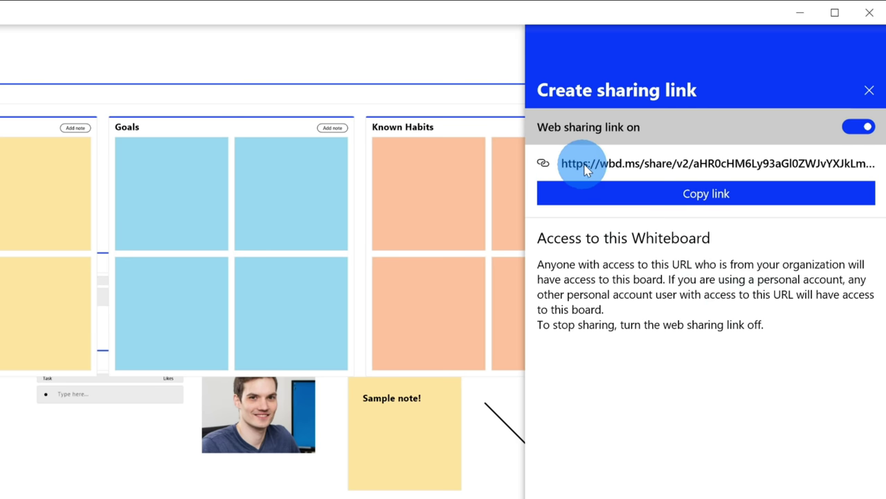
pyautogui.click(729, 199)
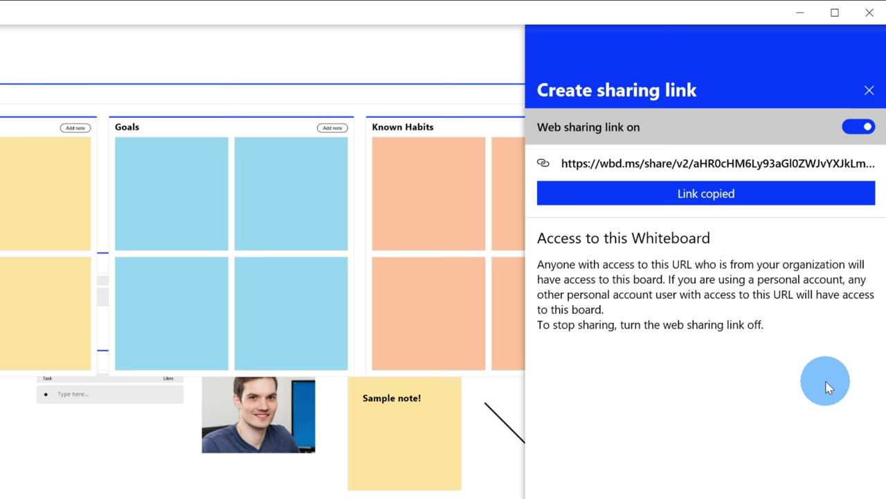
pyautogui.click(861, 127)
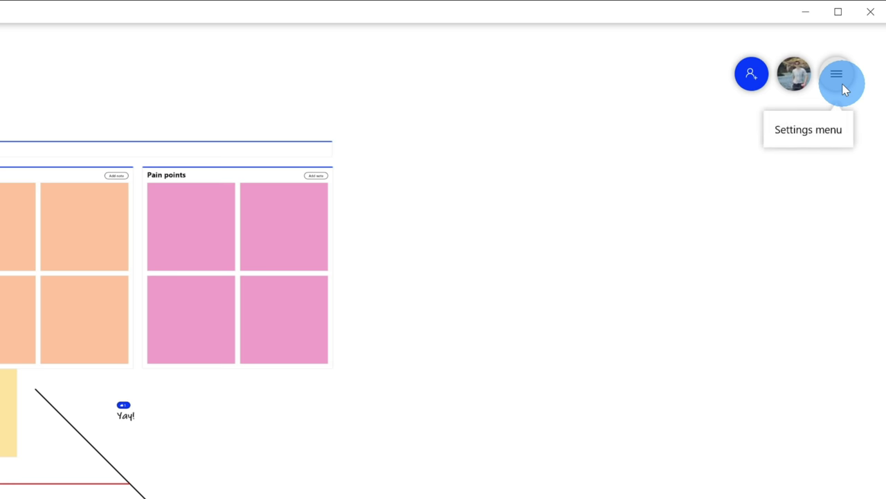
# - Turn on Ink to shape and sketch a square with a triangle below it in black ink, right of the Persona Builder template
pyautogui.click(844, 89)
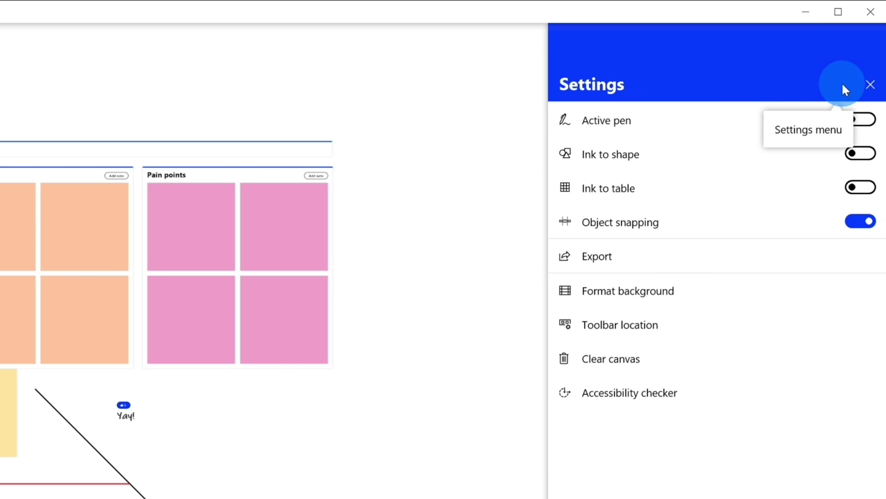
pyautogui.click(862, 120)
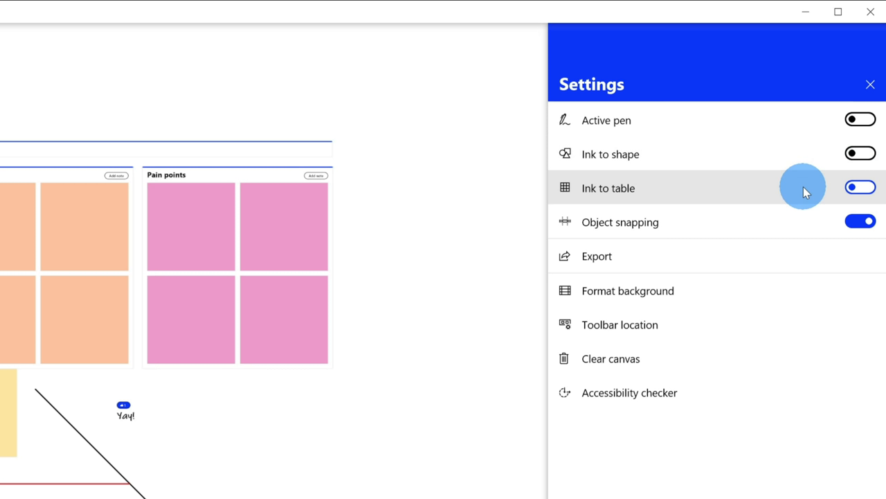
pyautogui.click(860, 154)
pyautogui.click(871, 84)
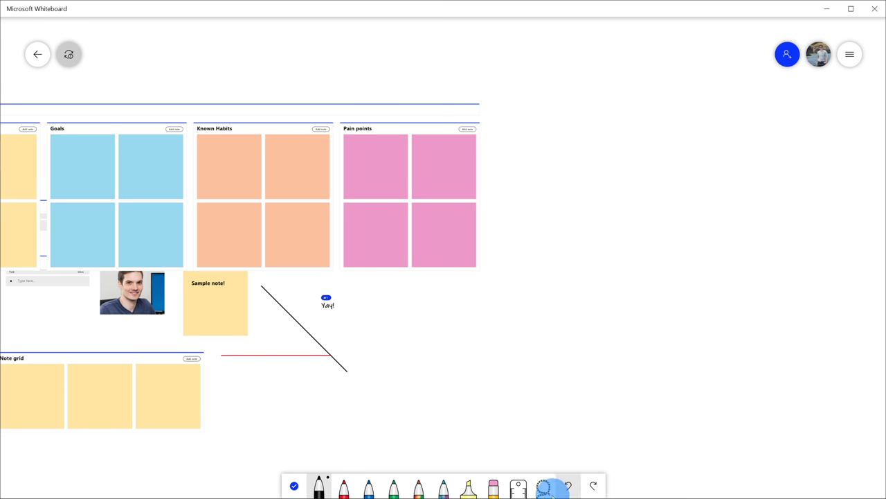
pyautogui.moveTo(589, 168)
pyautogui.mouseDown()
pyautogui.moveTo(589, 249)
pyautogui.moveTo(689, 244)
pyautogui.moveTo(614, 168)
pyautogui.moveTo(589, 169)
pyautogui.mouseUp()
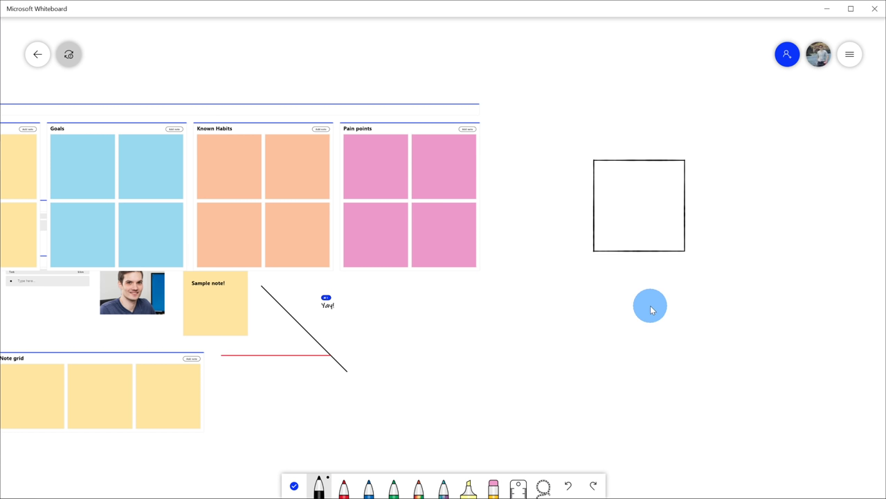
pyautogui.moveTo(643, 284)
pyautogui.mouseDown()
pyautogui.moveTo(616, 322)
pyautogui.moveTo(660, 348)
pyautogui.moveTo(685, 332)
pyautogui.moveTo(649, 286)
pyautogui.mouseUp()
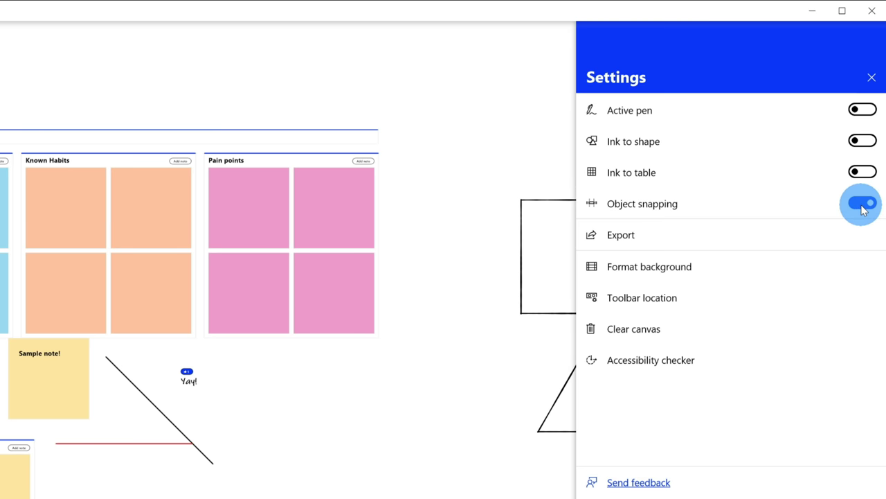
# - Examine the export image formats and the background color and grid pattern choices in the whiteboard settings
pyautogui.click(837, 230)
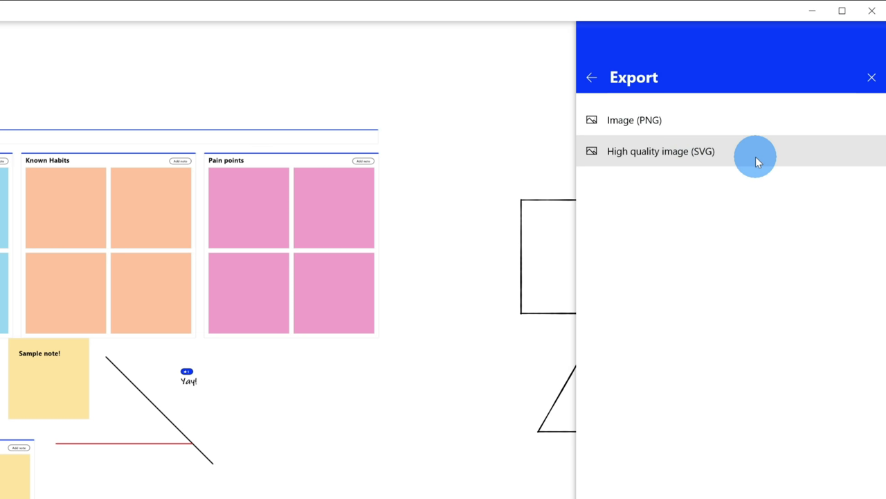
pyautogui.click(635, 119)
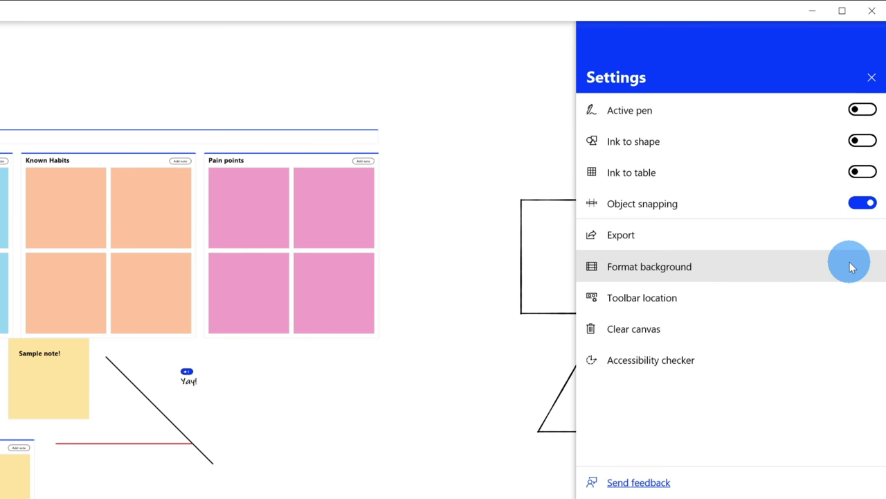
pyautogui.click(741, 266)
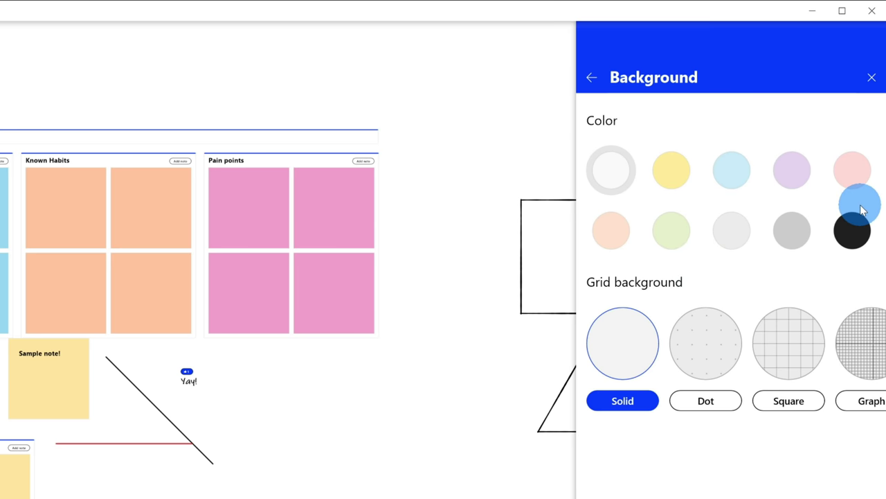
pyautogui.hscroll(5, 746, 352)
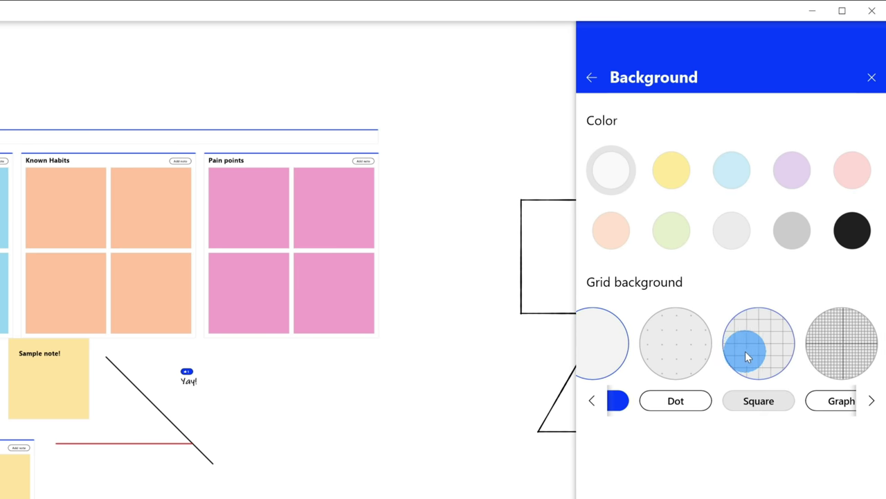
pyautogui.hscroll(4, 877, 350)
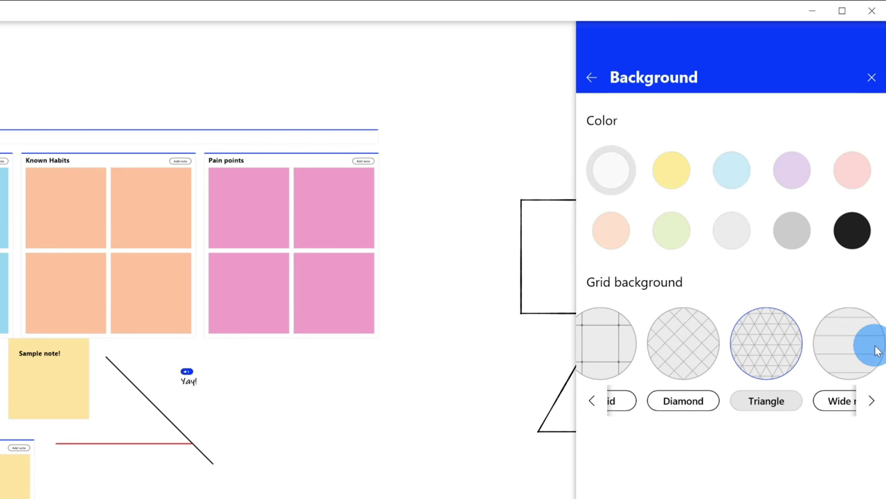
pyautogui.hscroll(-8, 877, 350)
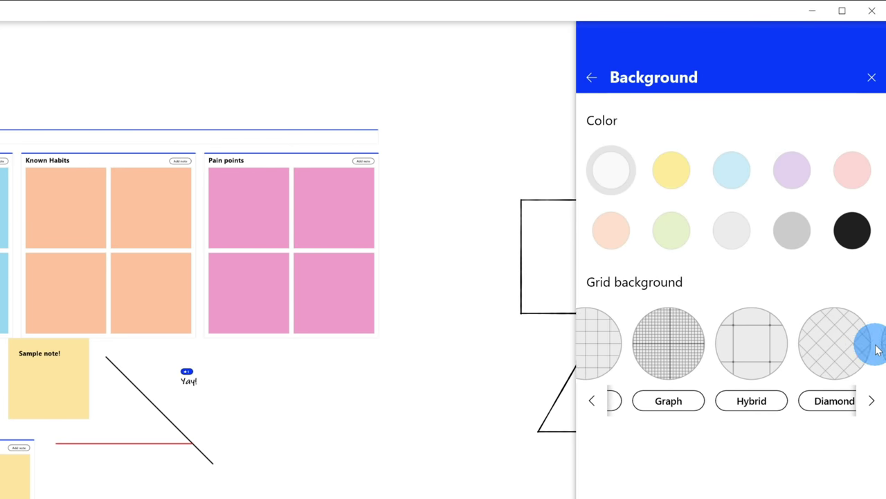